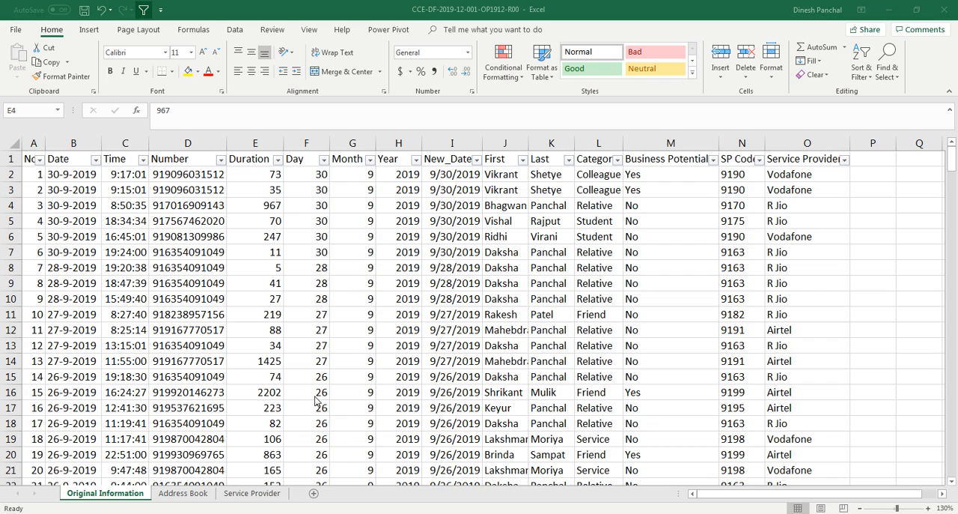
pyautogui.click(291, 371)
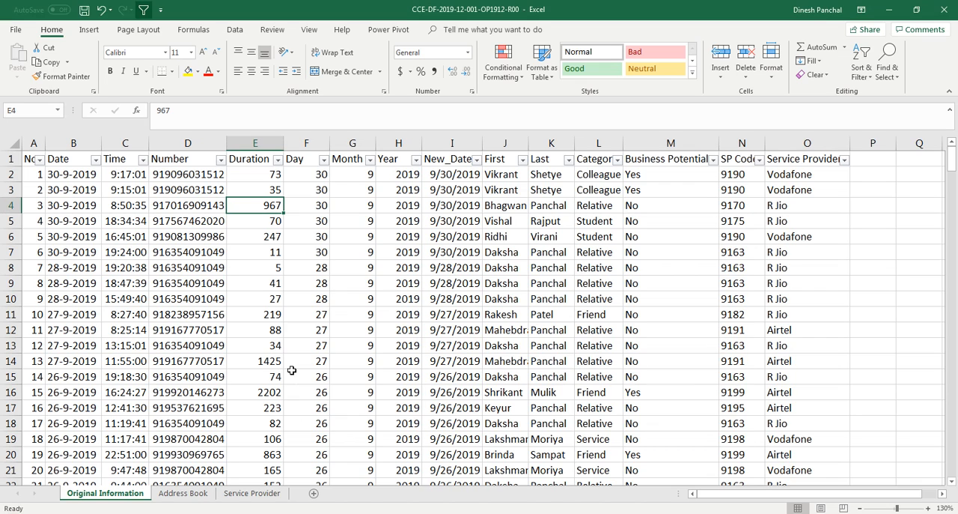
pyautogui.click(301, 363)
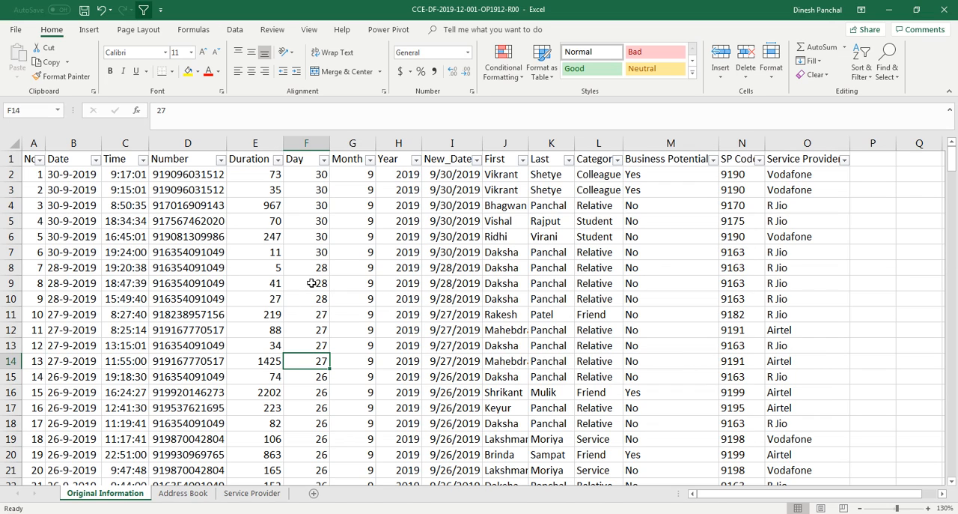
pyautogui.click(326, 254)
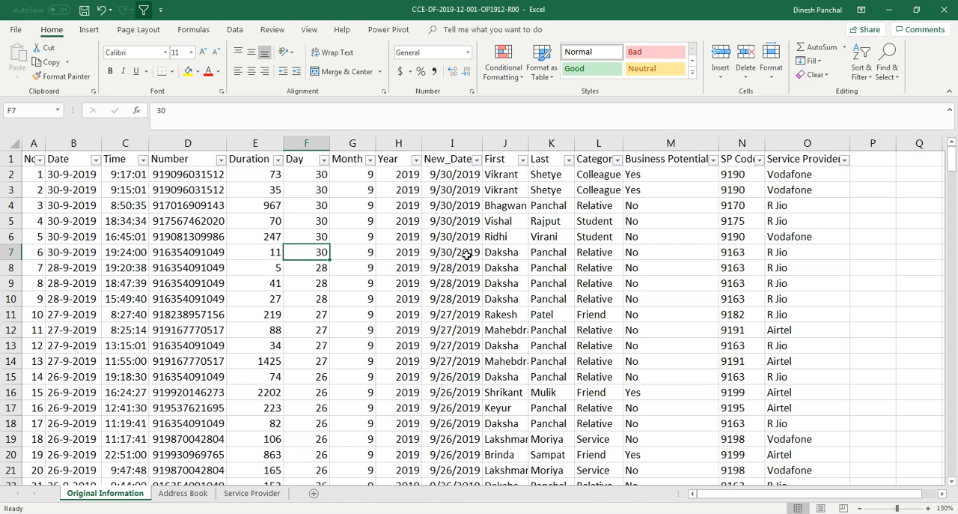
# Step: Filter the Category column of the call records to show only Relative
pyautogui.click(597, 206)
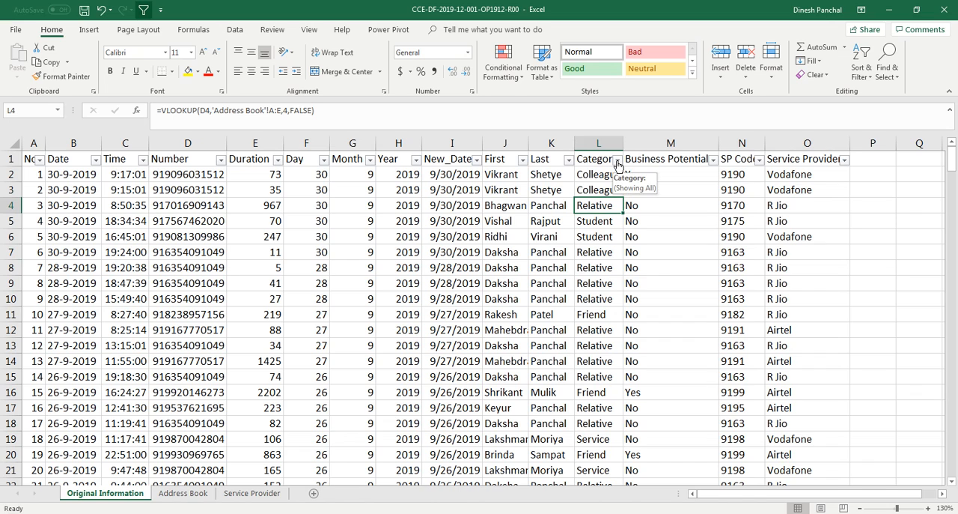
pyautogui.click(617, 161)
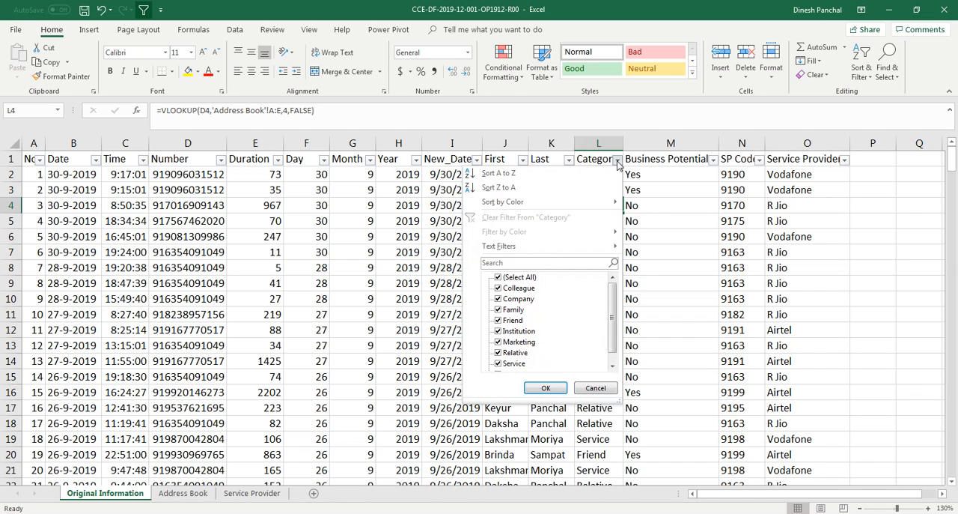
pyautogui.click(498, 278)
pyautogui.click(499, 352)
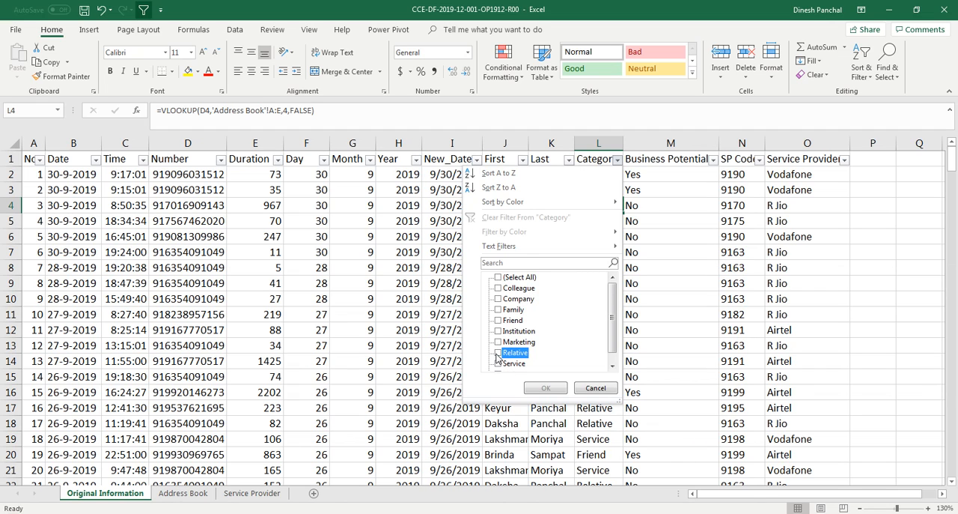
pyautogui.click(545, 387)
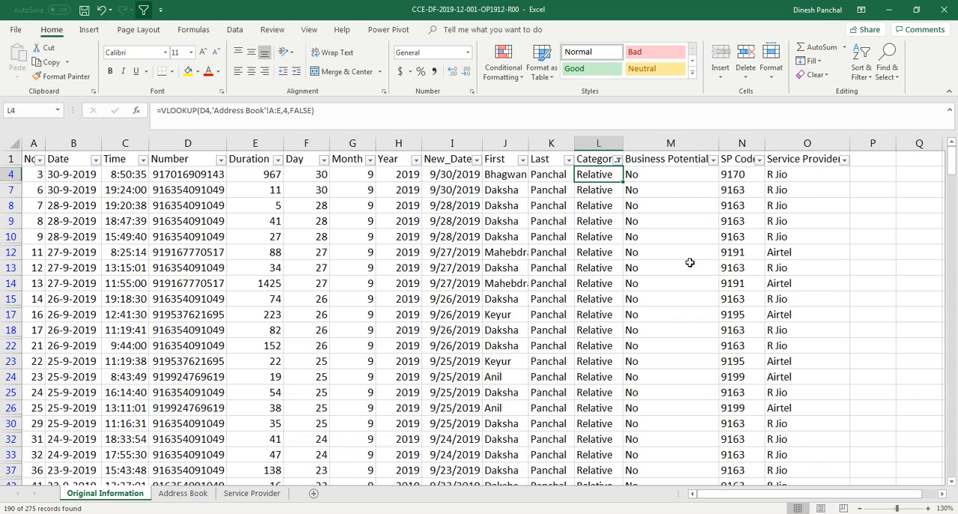
# Step: Filter the Service Provider column to R Jio only and look through the remaining records
pyautogui.click(820, 162)
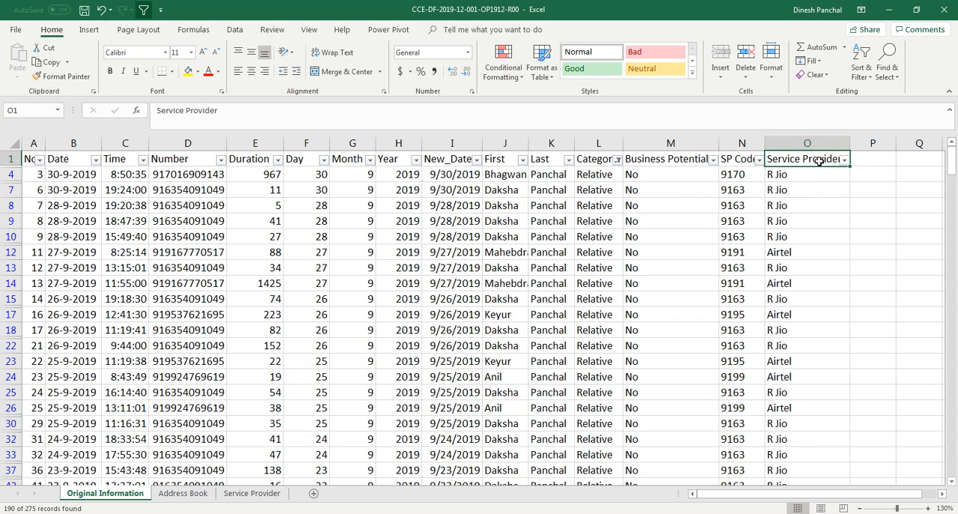
pyautogui.click(844, 159)
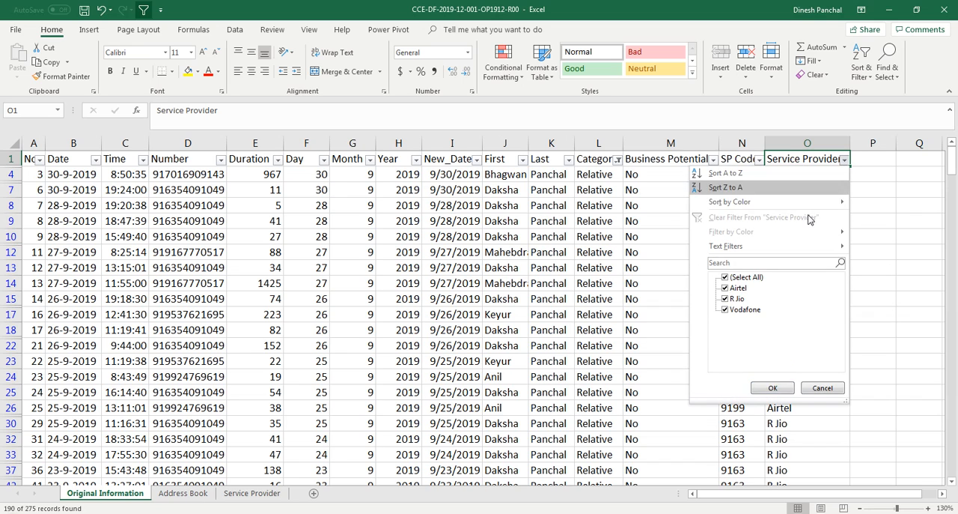
pyautogui.click(725, 277)
pyautogui.click(724, 298)
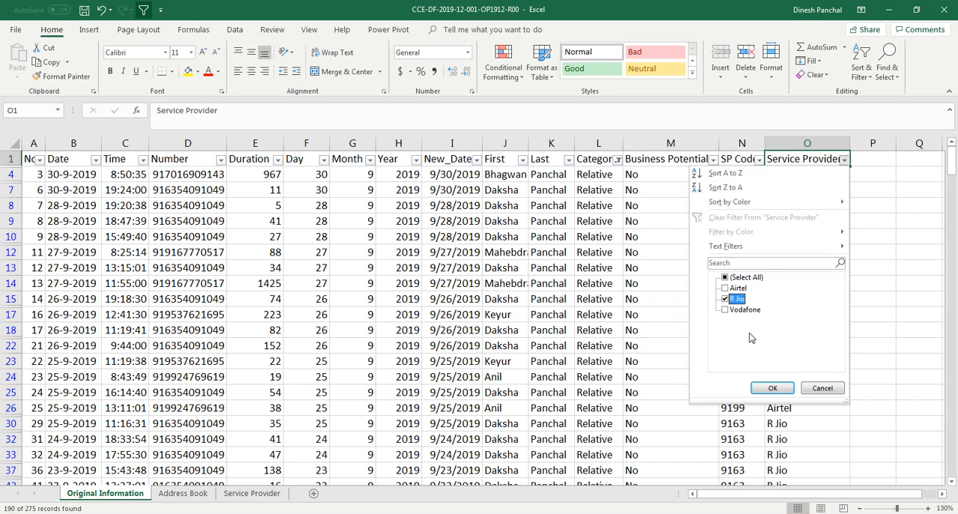
pyautogui.click(773, 387)
pyautogui.scroll(-2, 685, 287)
pyautogui.scroll(-7, 684, 287)
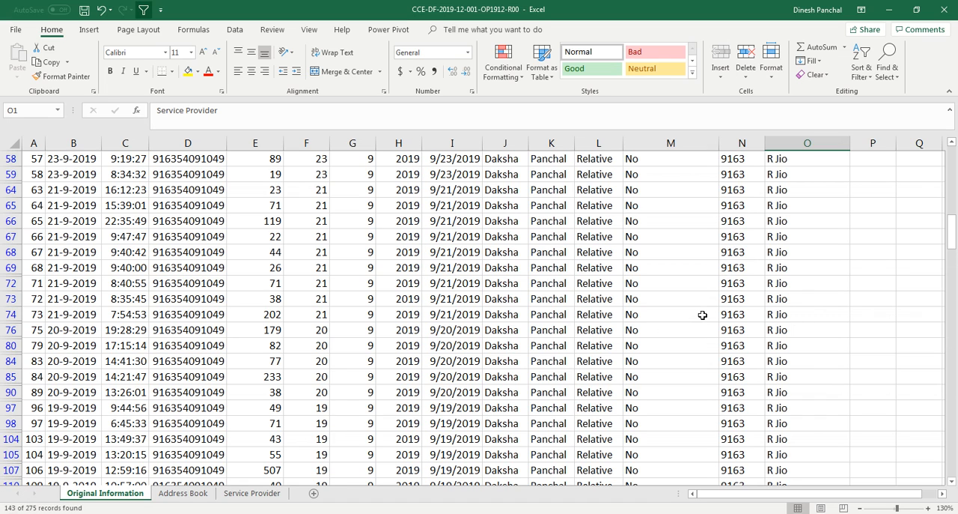
pyautogui.scroll(5, 705, 330)
pyautogui.scroll(5, 705, 330)
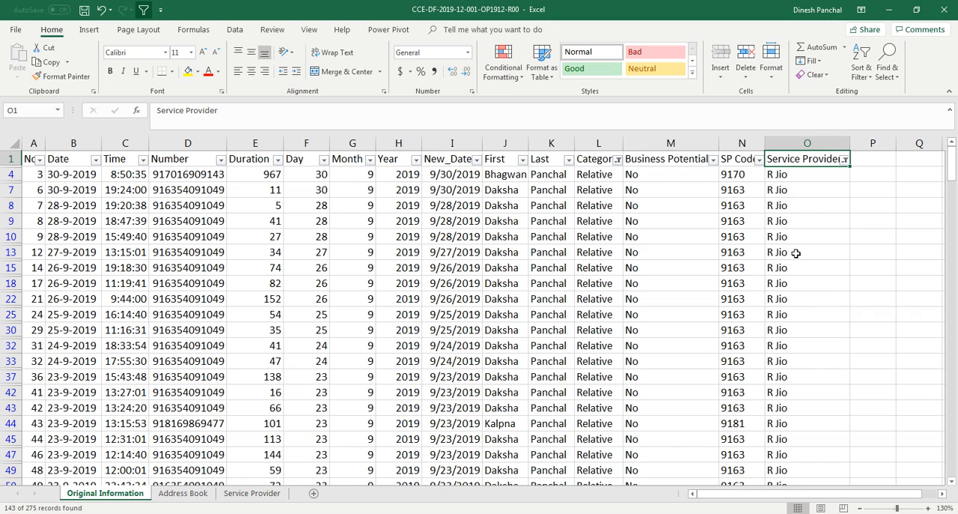
# Step: Clear the filters from the Category and Service Provider columns
pyautogui.click(844, 160)
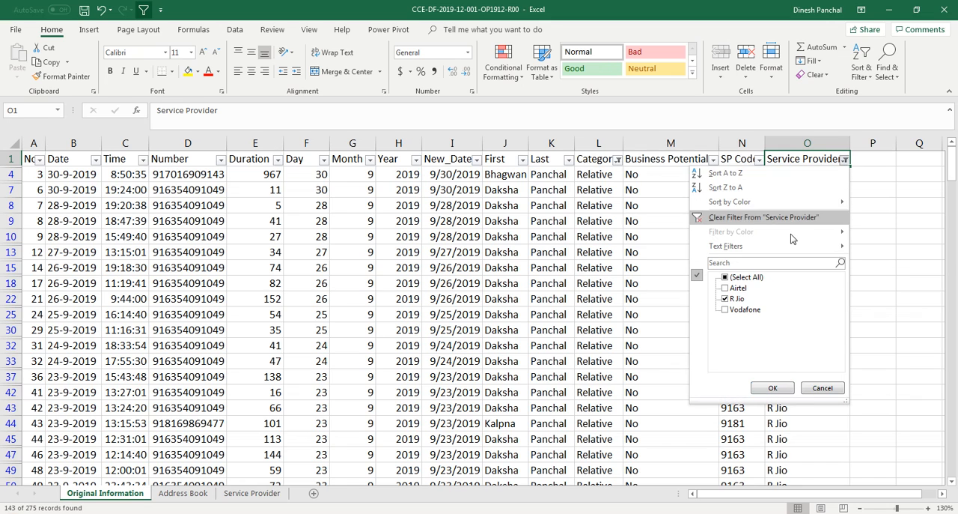
pyautogui.click(820, 389)
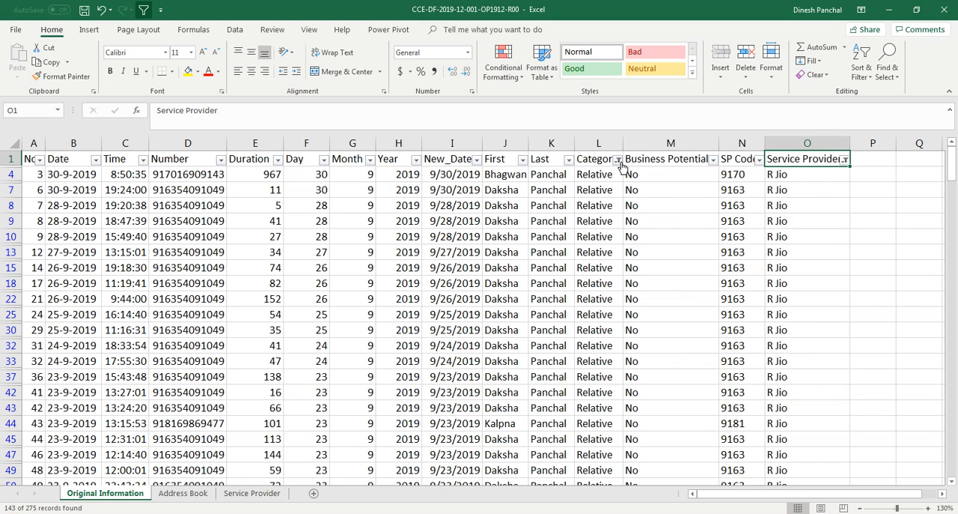
pyautogui.click(618, 159)
pyautogui.click(526, 217)
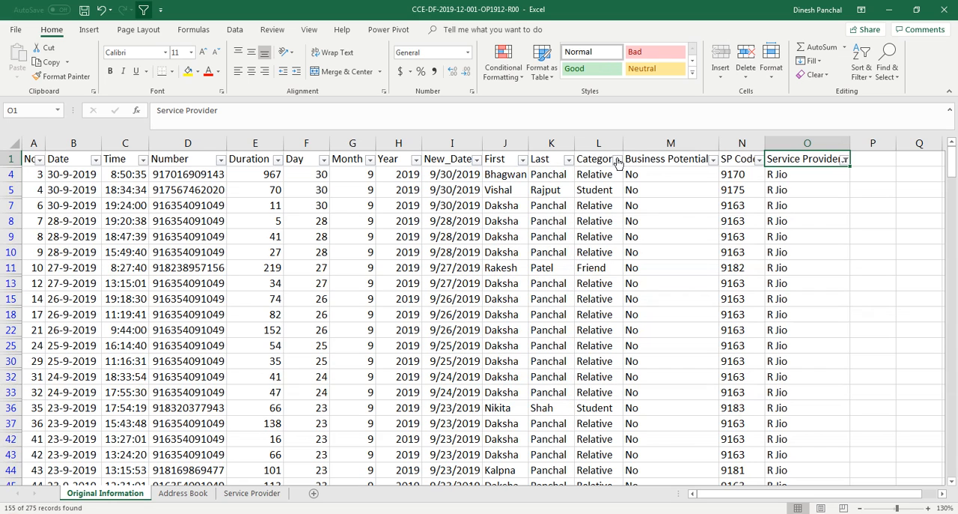
pyautogui.click(618, 160)
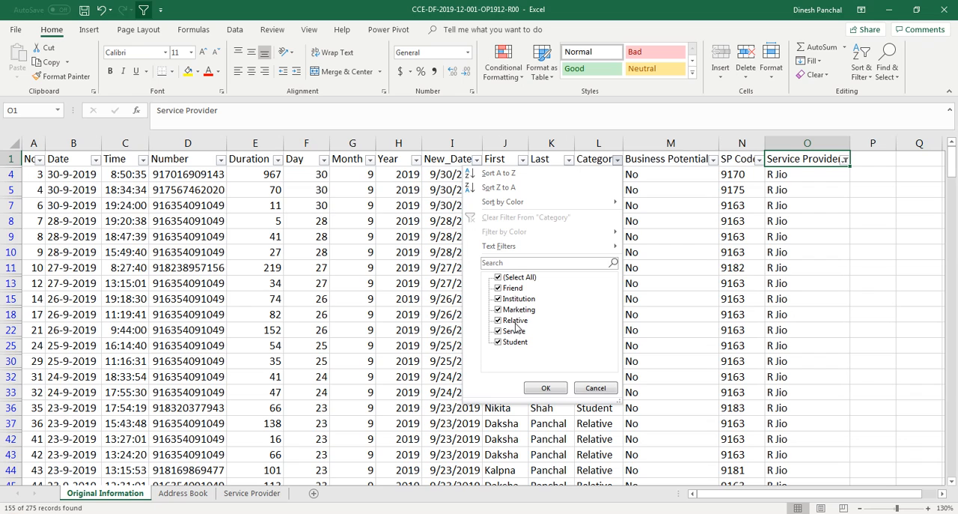
pyautogui.click(596, 387)
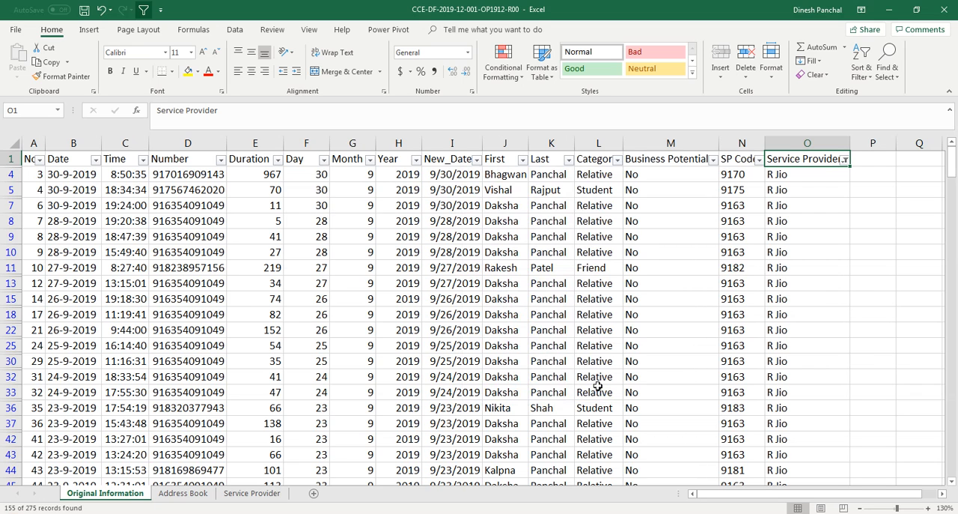
pyautogui.click(845, 159)
pyautogui.click(794, 215)
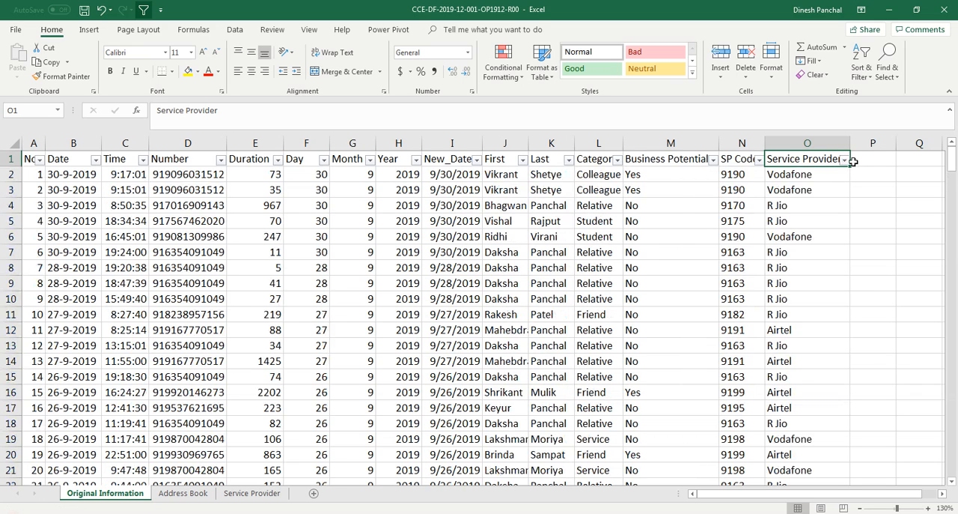
pyautogui.click(844, 160)
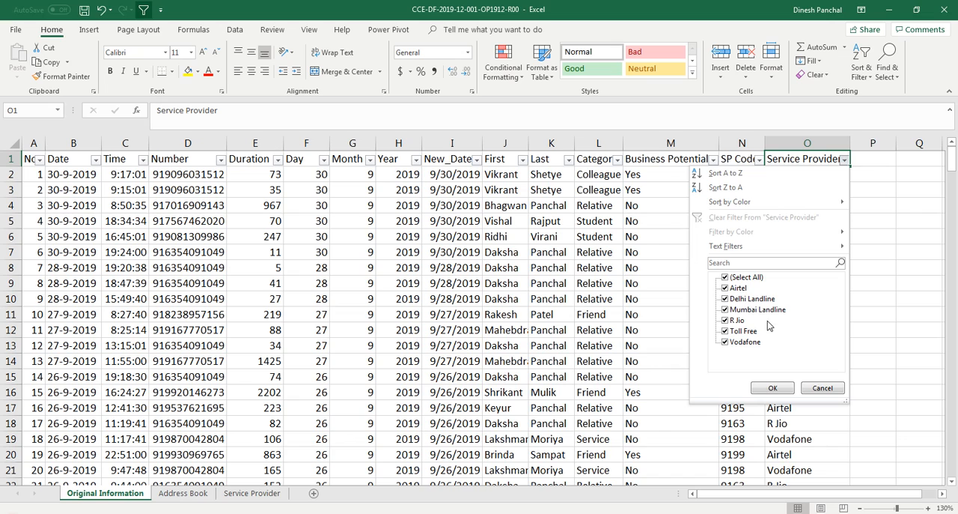
pyautogui.click(823, 388)
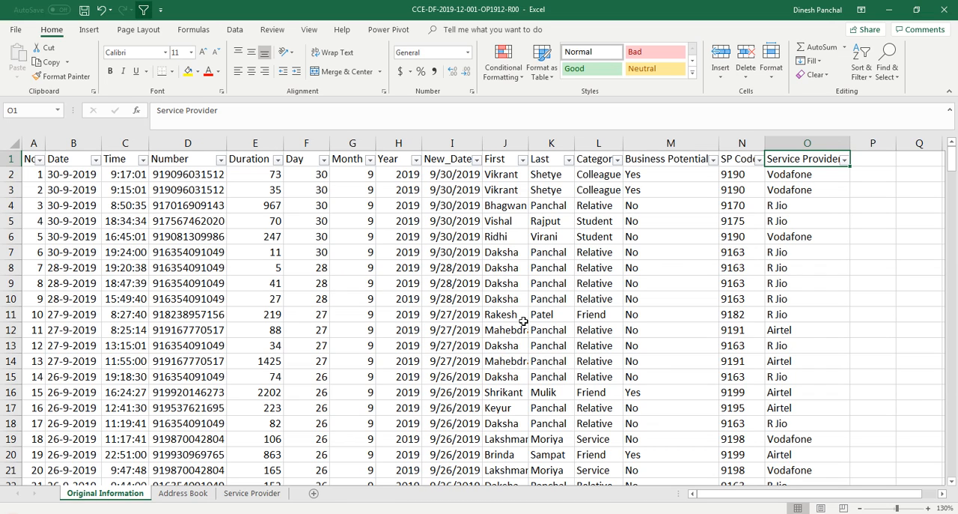
pyautogui.click(415, 285)
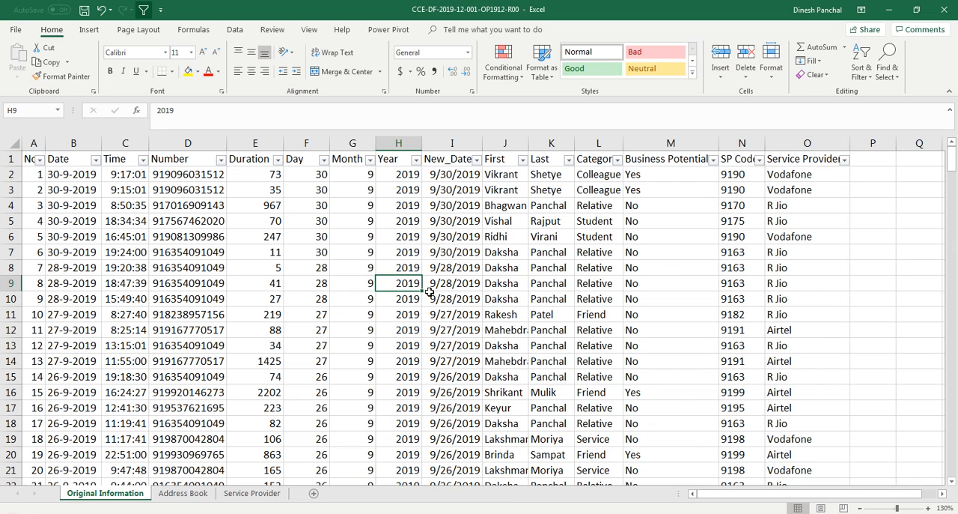
# Step: Create a PivotTable on a new worksheet from the Original Information data in range A1:O276
pyautogui.click(260, 254)
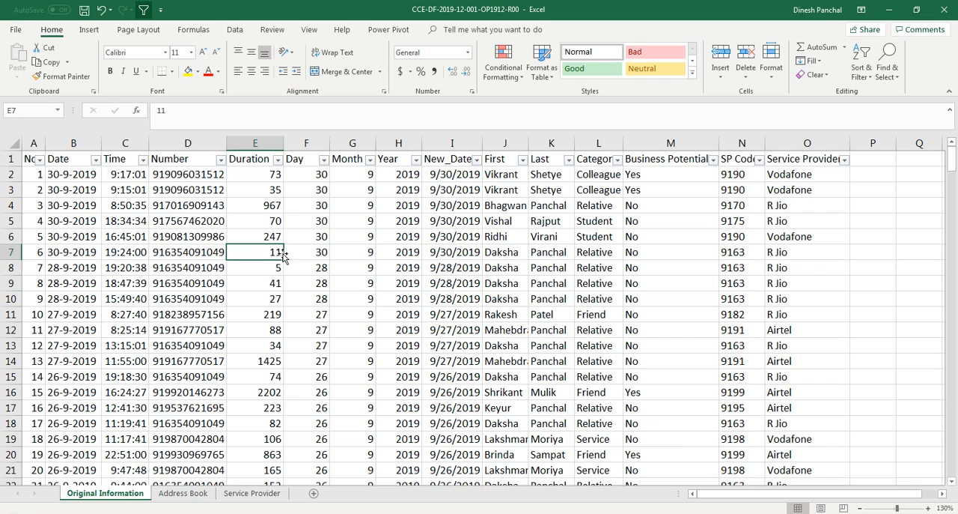
pyautogui.click(88, 29)
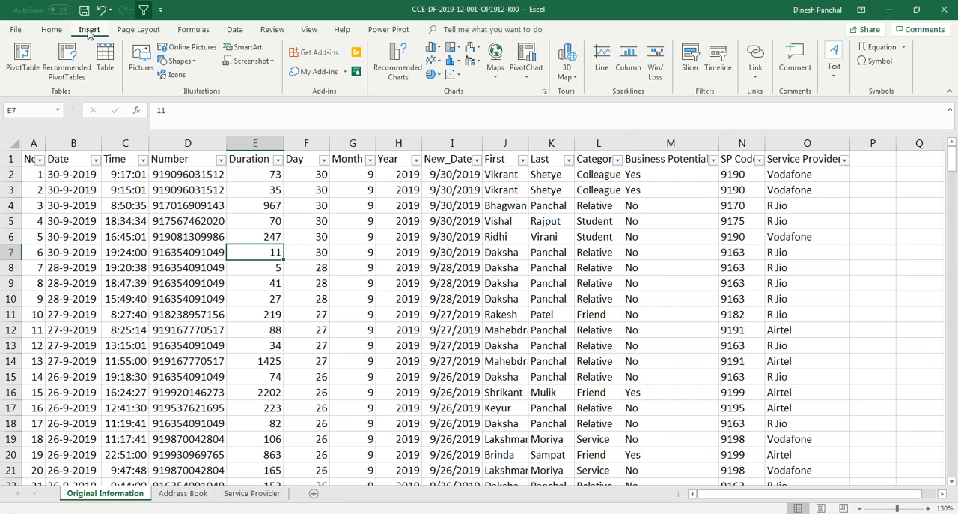
pyautogui.click(23, 60)
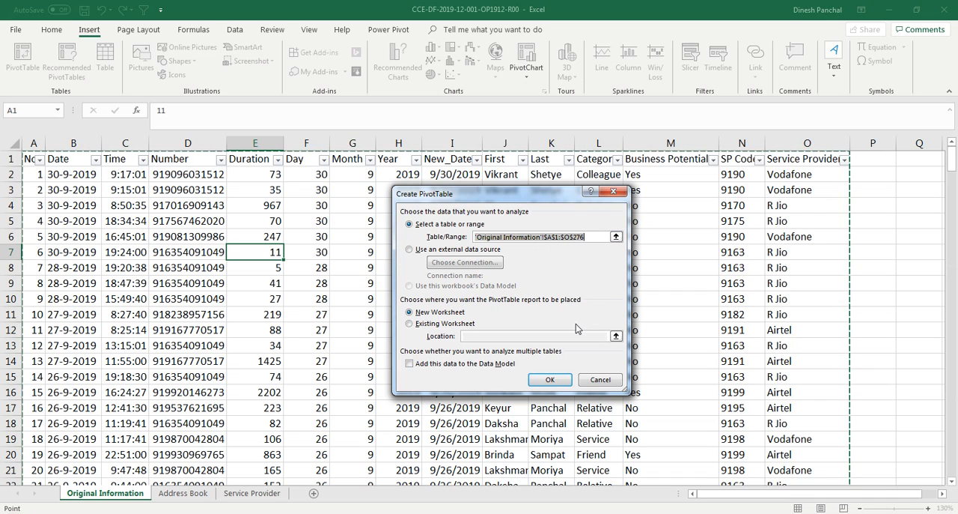
pyautogui.click(558, 384)
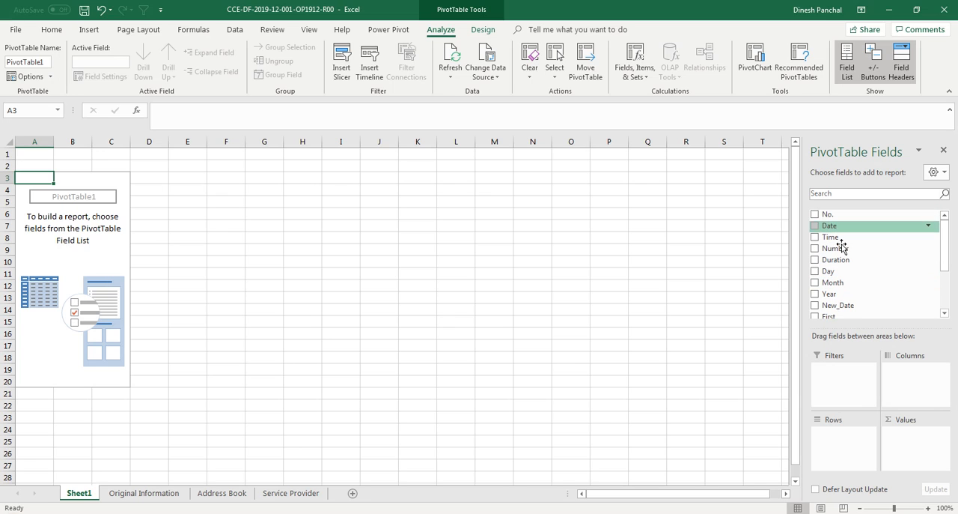
# Step: Add the Category field to both the PivotTable's rows and its values to count records per category
pyautogui.moveTo(946, 251); pyautogui.dragTo(933, 233)
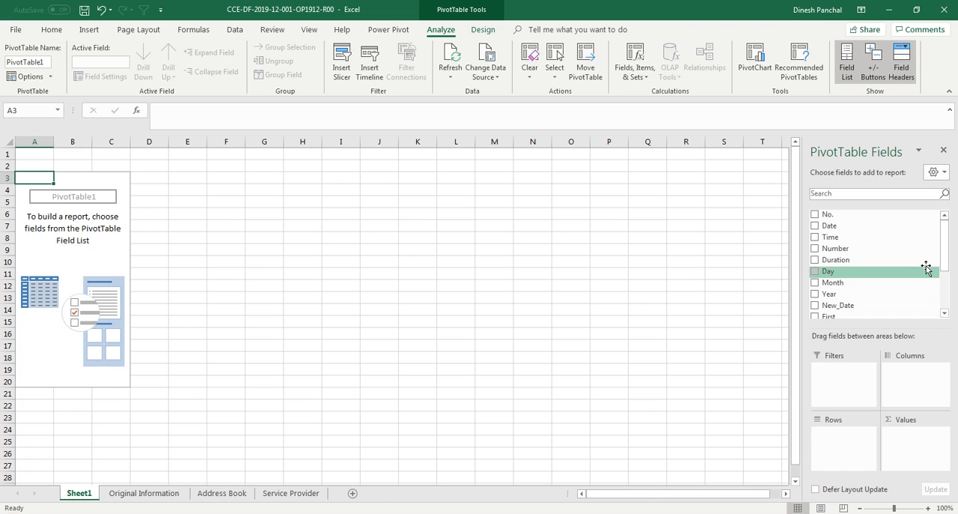
pyautogui.moveTo(944, 255); pyautogui.dragTo(942, 294)
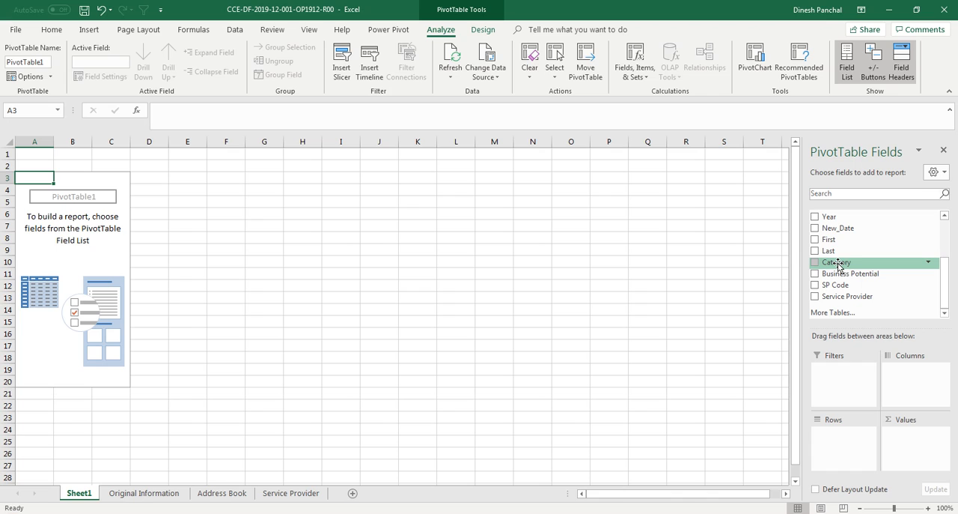
pyautogui.moveTo(837, 265); pyautogui.dragTo(848, 441)
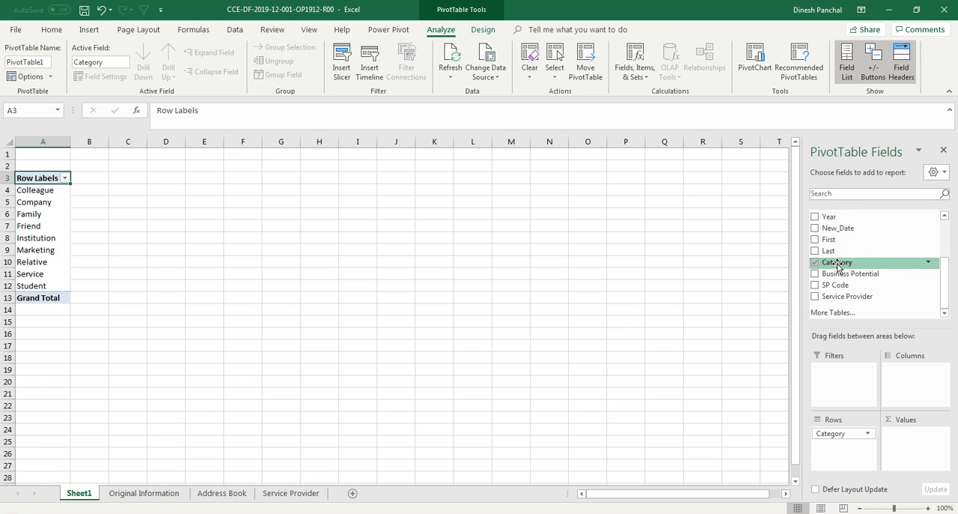
pyautogui.moveTo(837, 265); pyautogui.dragTo(908, 442)
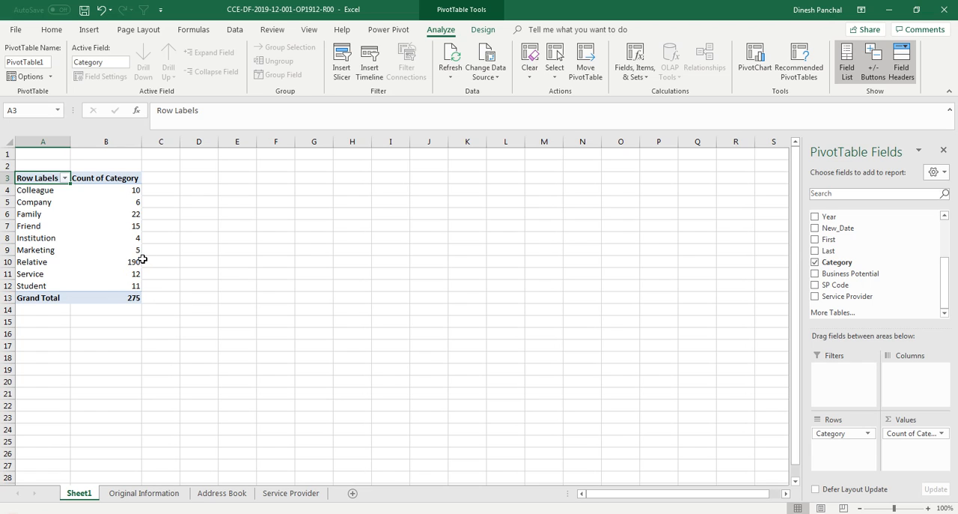
# Step: Show the Count of Category values as % of Grand Total
pyautogui.click(118, 228)
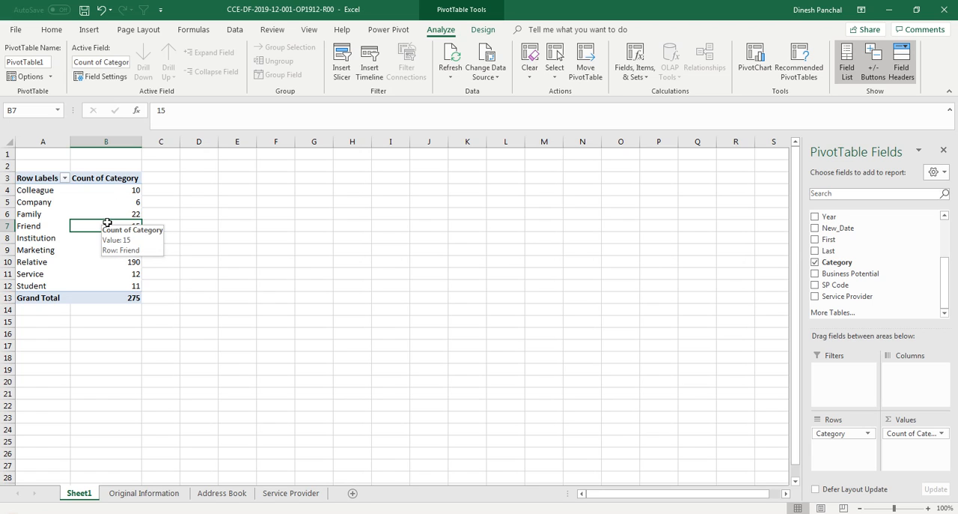
pyautogui.rightClick(107, 224)
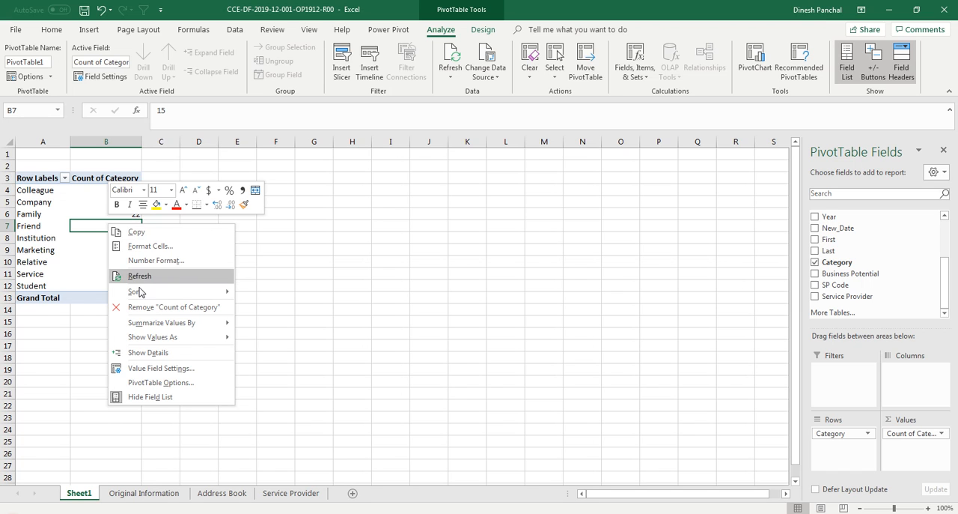
pyautogui.click(161, 368)
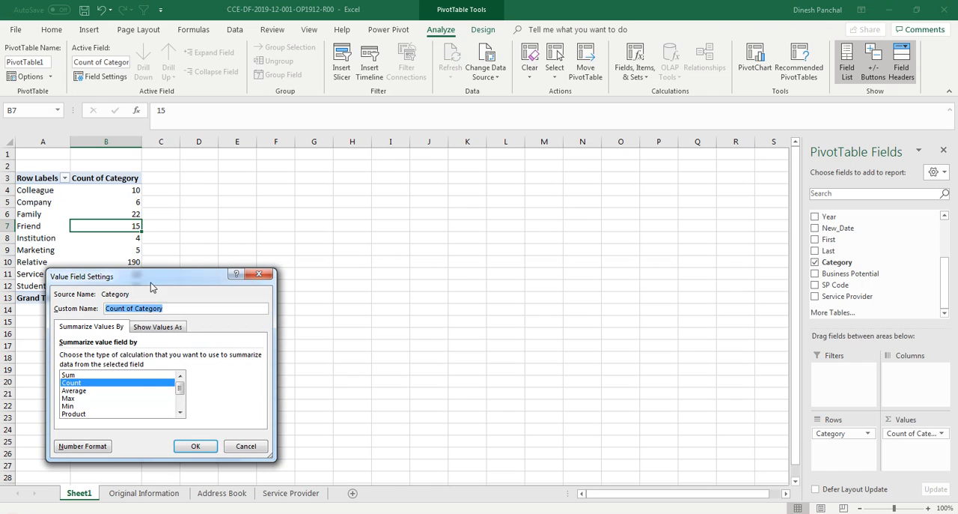
pyautogui.moveTo(151, 281); pyautogui.dragTo(303, 207)
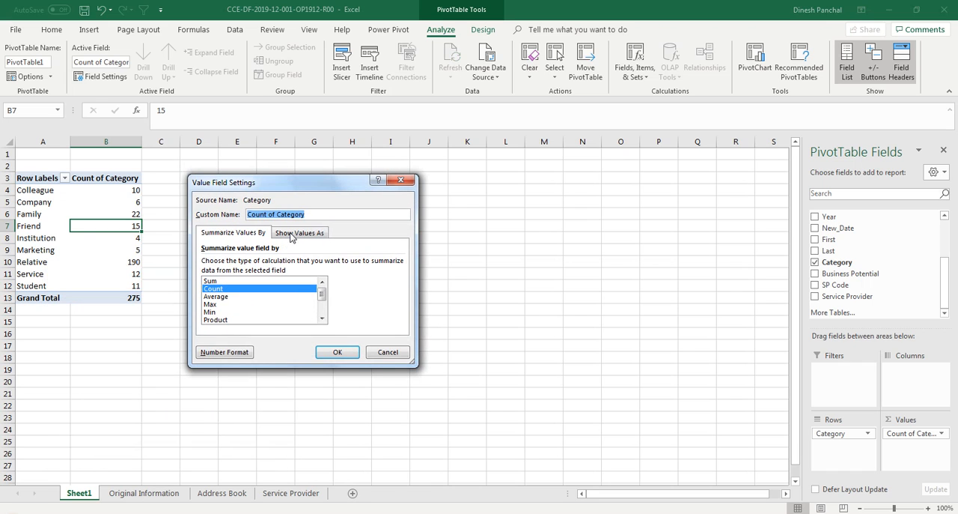
pyautogui.click(307, 234)
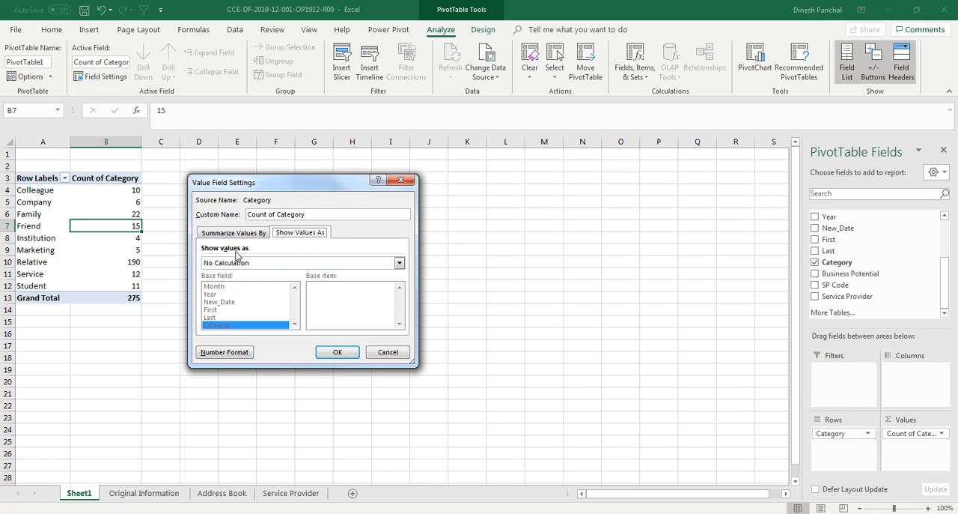
pyautogui.click(399, 263)
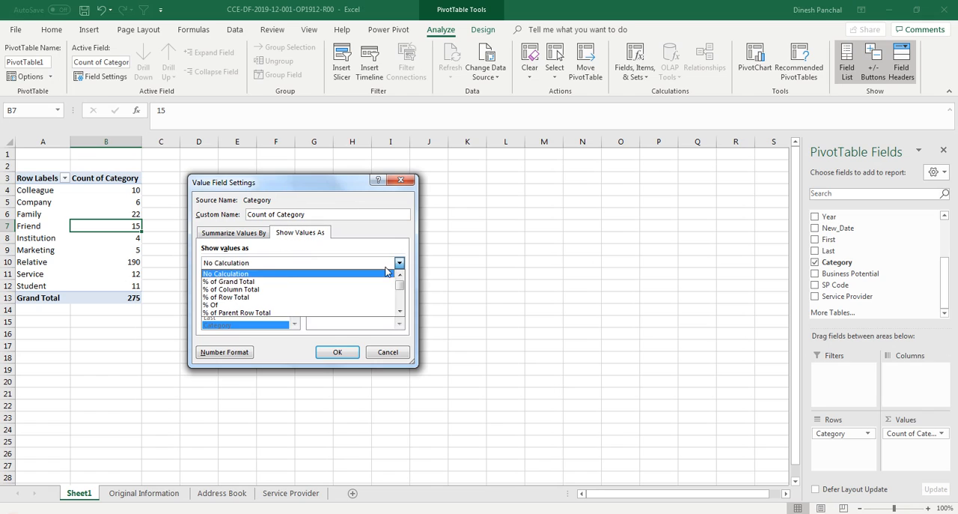
pyautogui.click(235, 281)
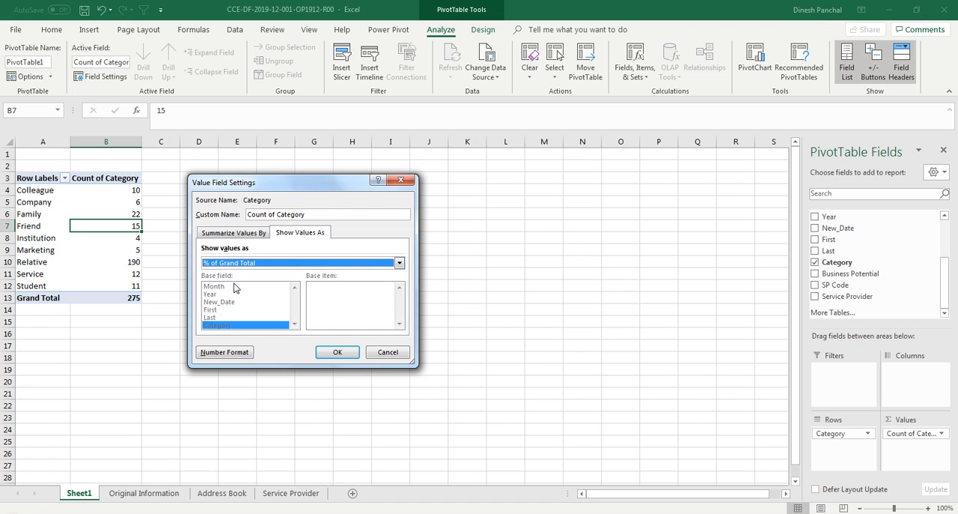
pyautogui.click(331, 349)
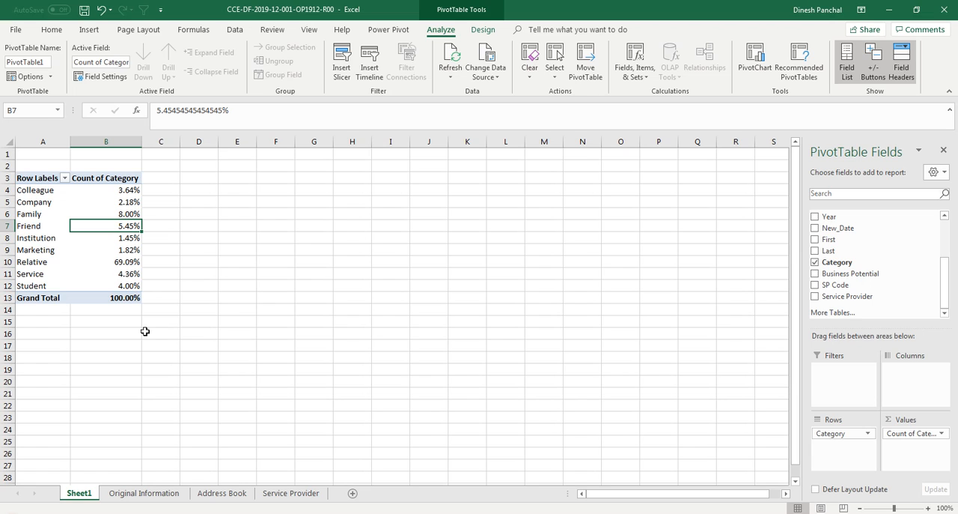
# Step: Undo the percentage display of the category counts
pyautogui.click(119, 212)
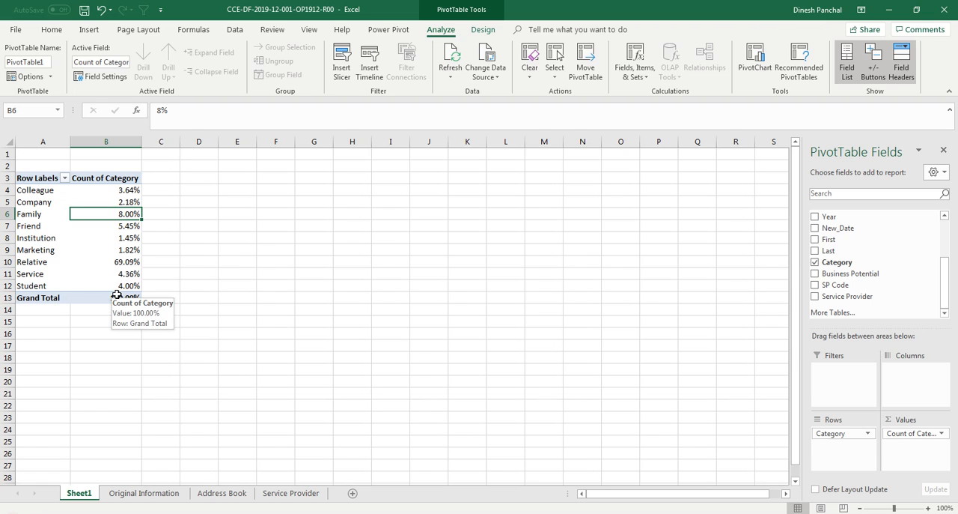
pyautogui.hotkey('ctrl', 'z')
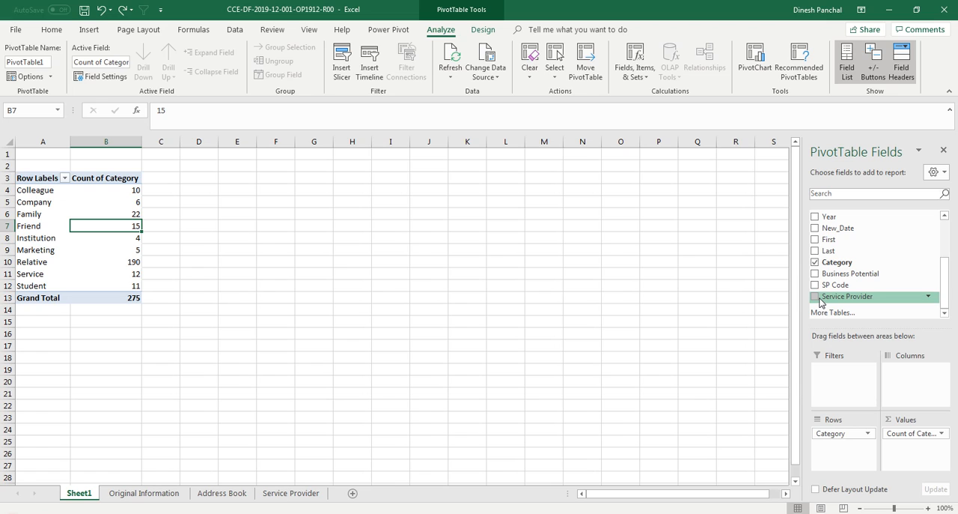
# Step: Add the Service Provider field to the PivotTable's columns and show the Count of Category values as % of Grand Total
pyautogui.moveTo(822, 298); pyautogui.dragTo(910, 381)
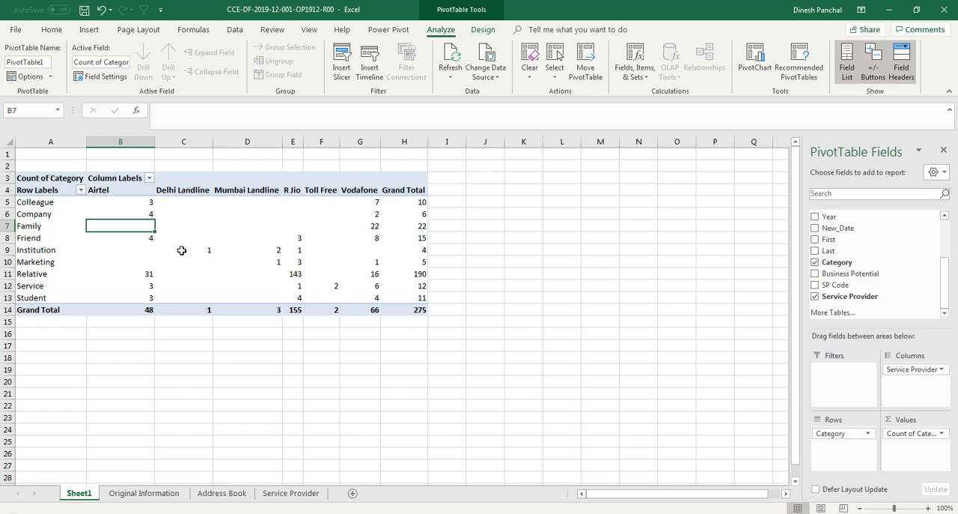
pyautogui.click(209, 252)
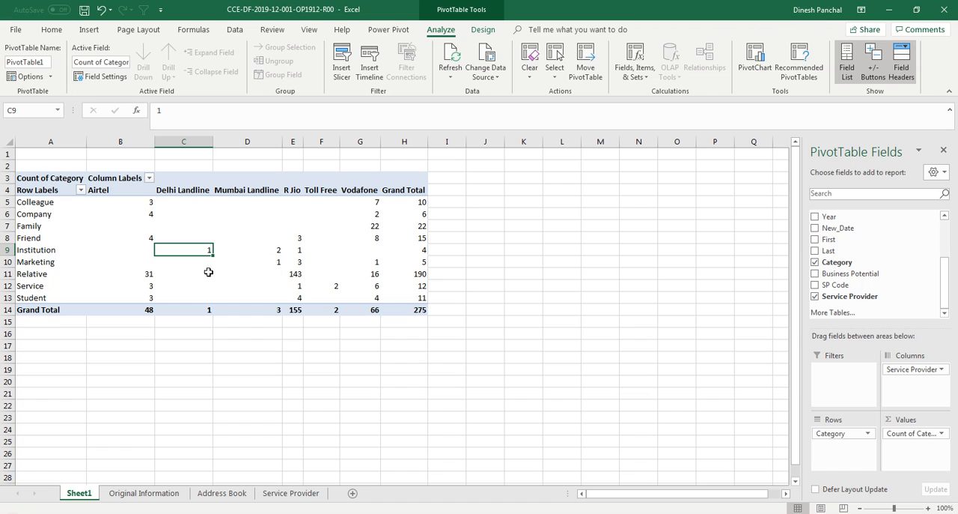
pyautogui.rightClick(203, 253)
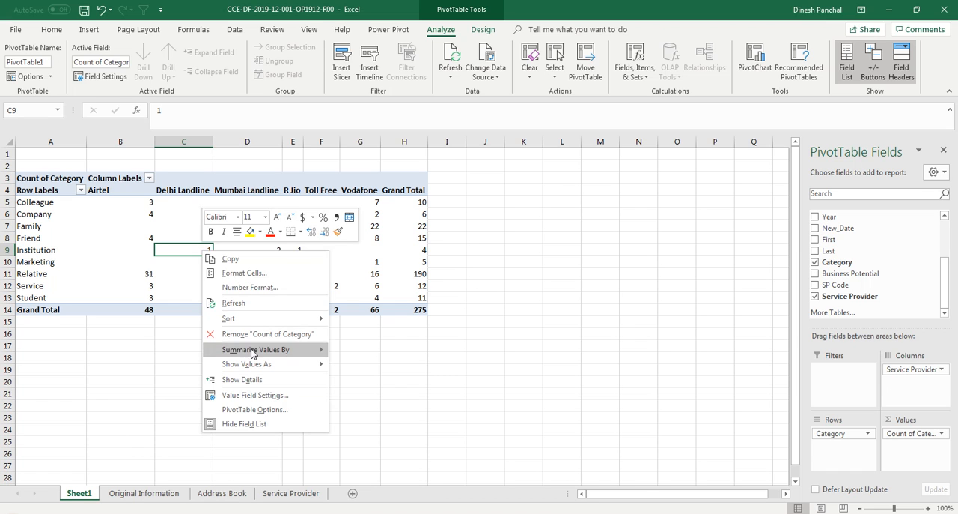
pyautogui.click(260, 395)
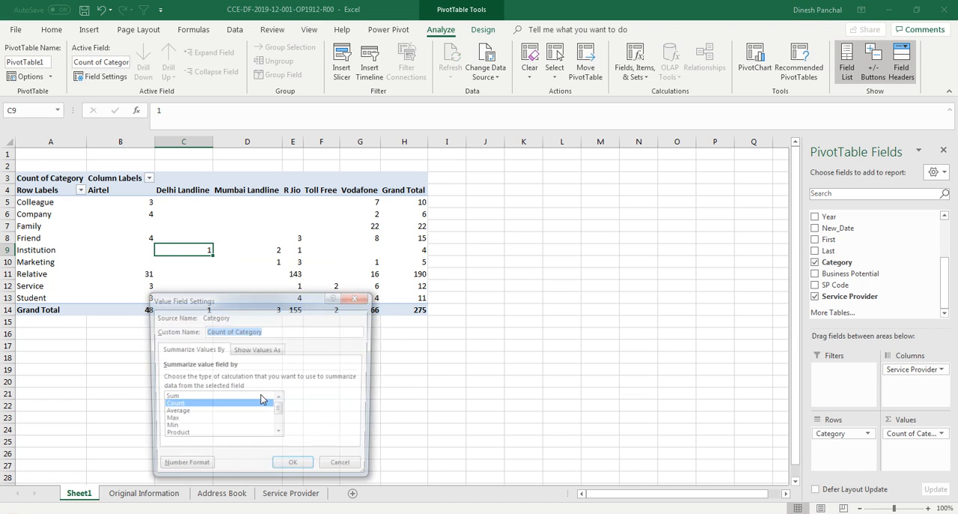
pyautogui.click(263, 352)
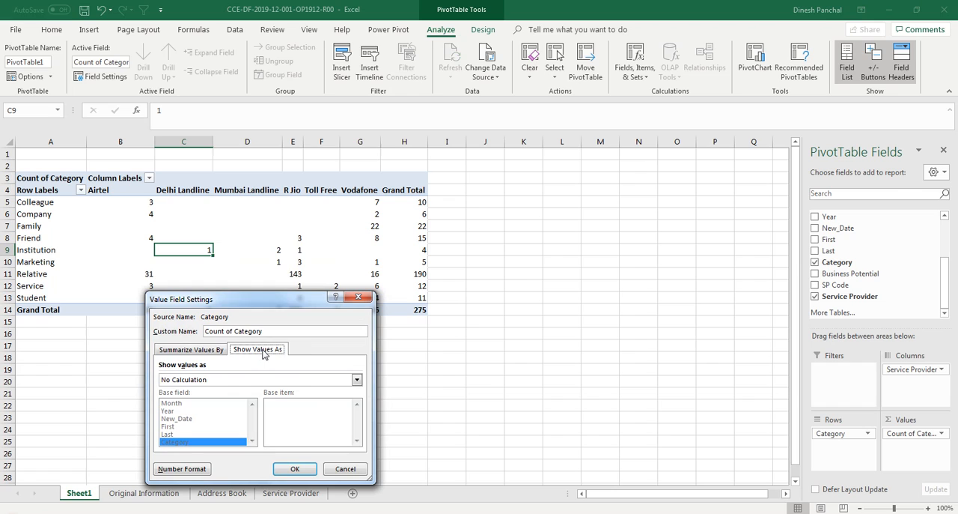
pyautogui.click(357, 380)
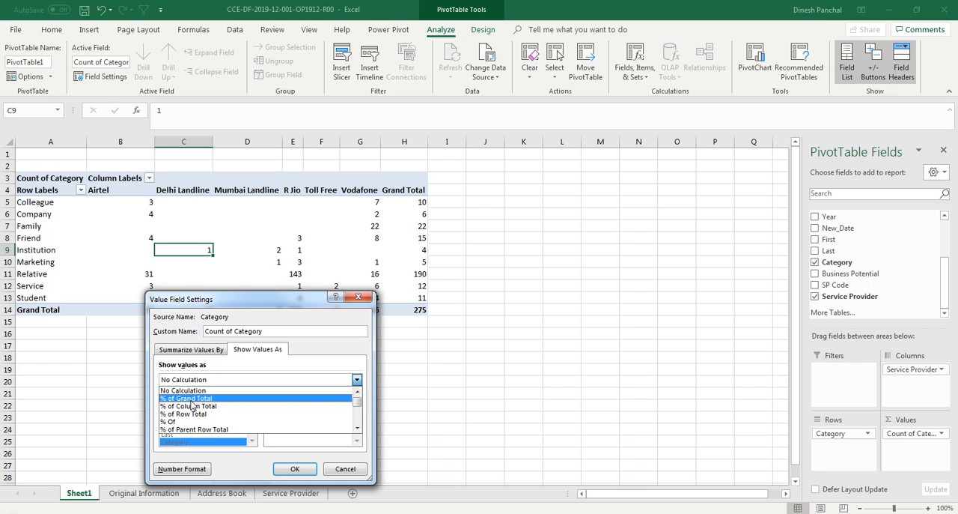
pyautogui.click(258, 304)
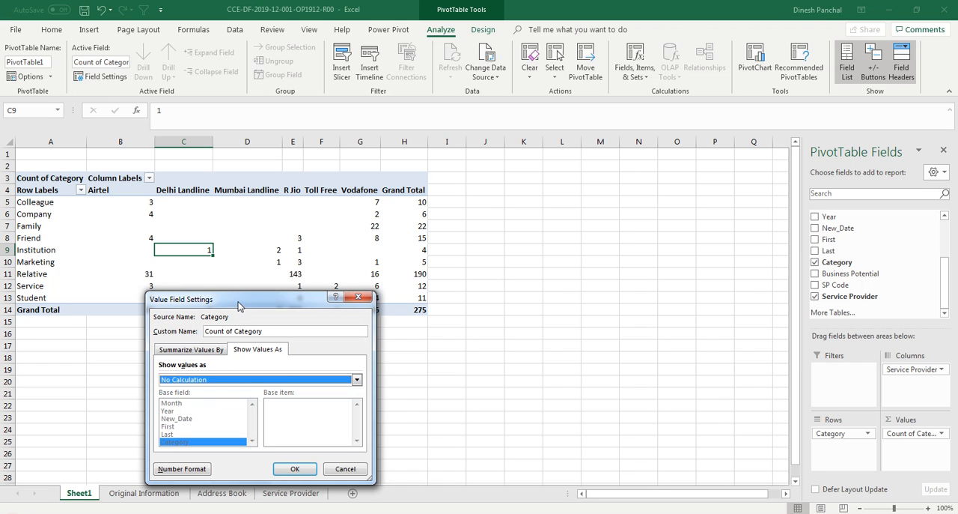
pyautogui.moveTo(236, 305); pyautogui.dragTo(567, 257)
pyautogui.click(687, 326)
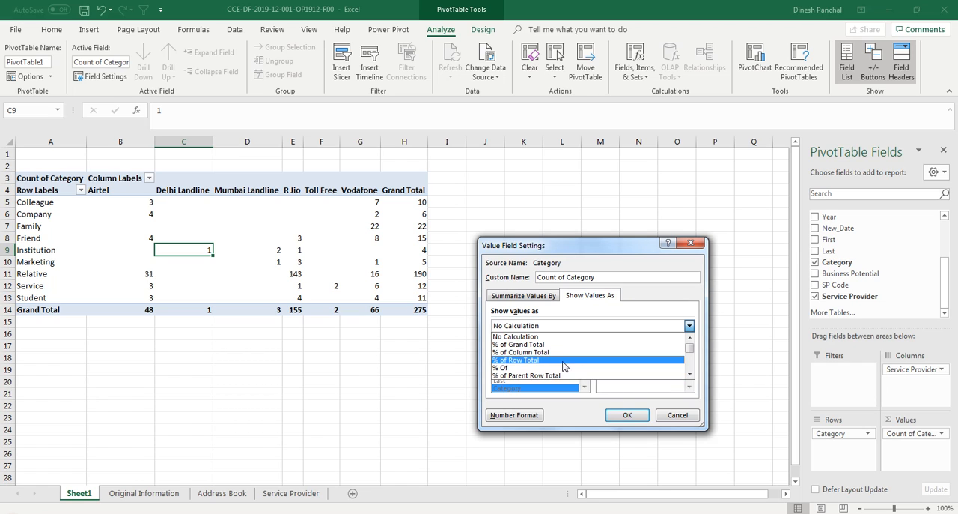
pyautogui.click(530, 345)
pyautogui.click(625, 414)
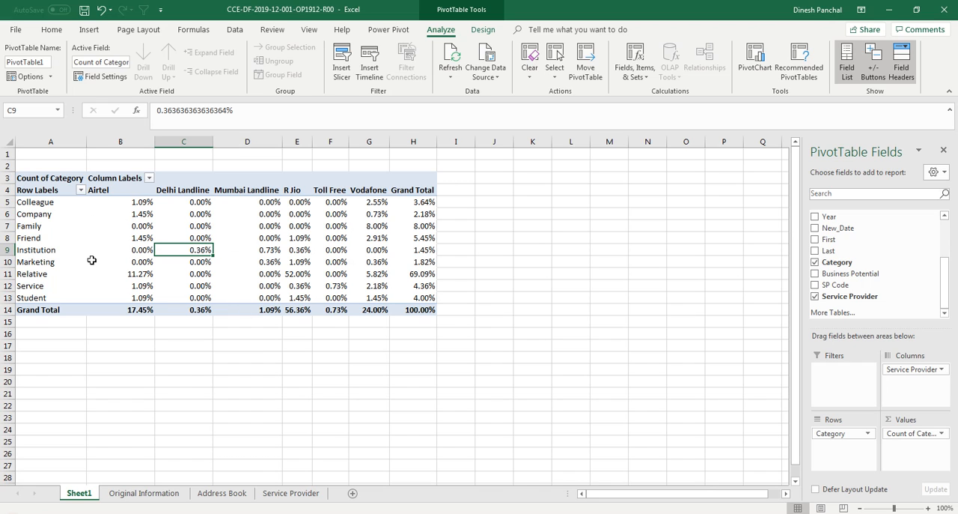
pyautogui.moveTo(127, 258)
pyautogui.moveTo(313, 215)
pyautogui.click(187, 238)
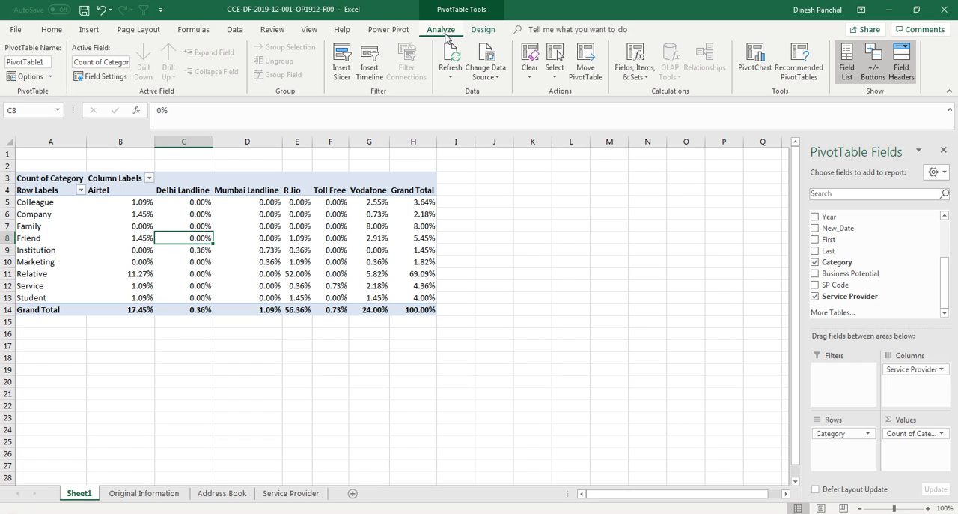
pyautogui.click(50, 78)
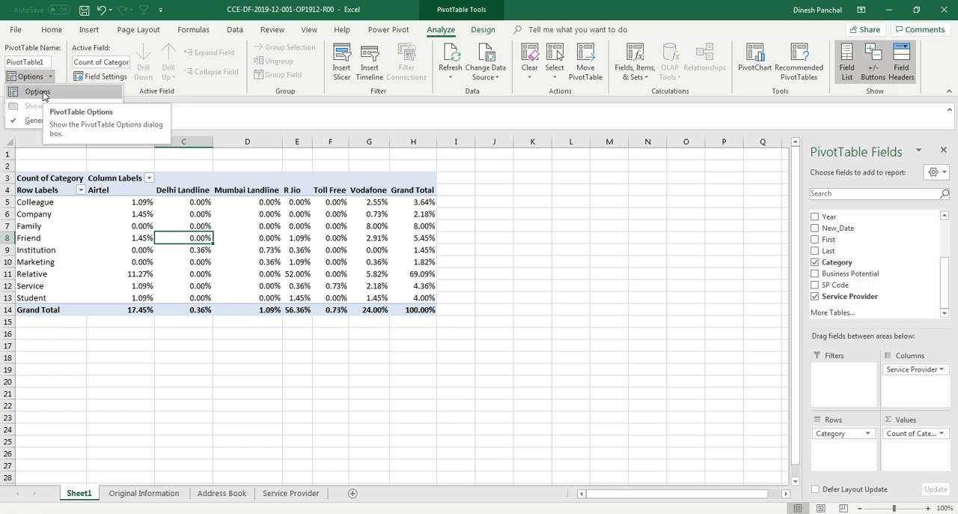
pyautogui.click(37, 92)
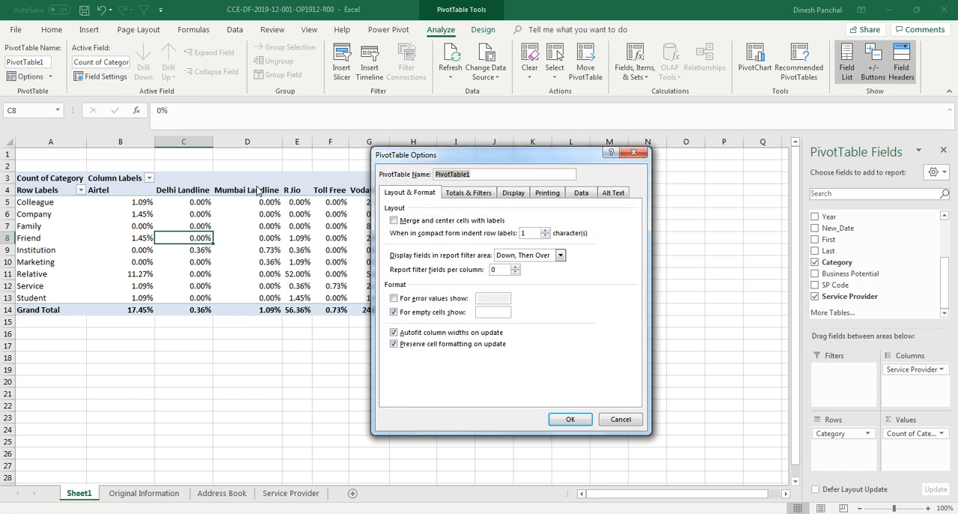
pyautogui.click(620, 418)
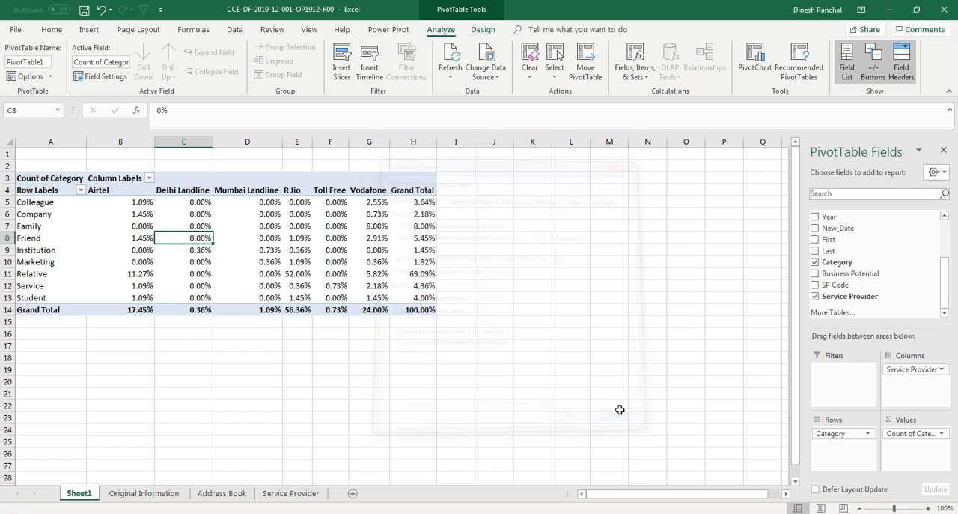
# Step: Insert a slicer for the Business Potential field and place it beside the PivotTable, clear of its data
pyautogui.click(345, 75)
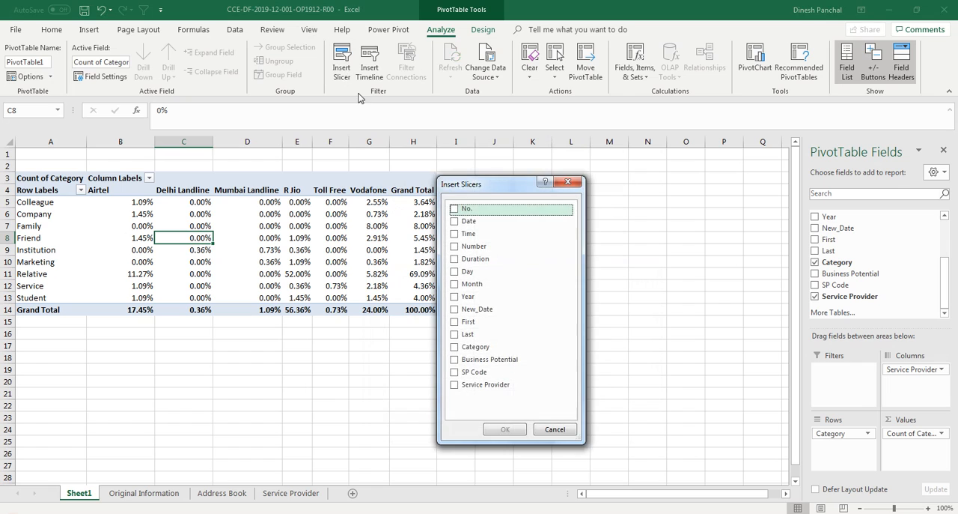
pyautogui.moveTo(487, 189); pyautogui.dragTo(592, 188)
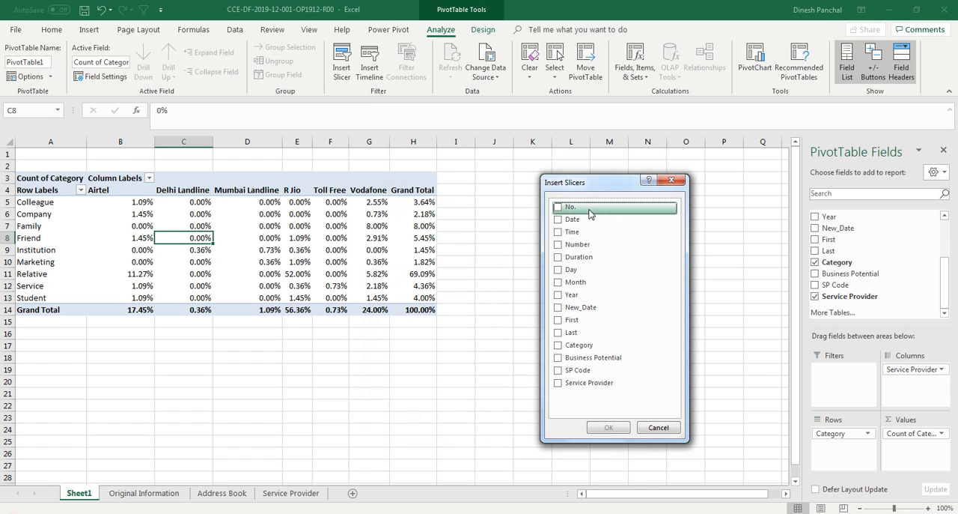
pyautogui.click(587, 358)
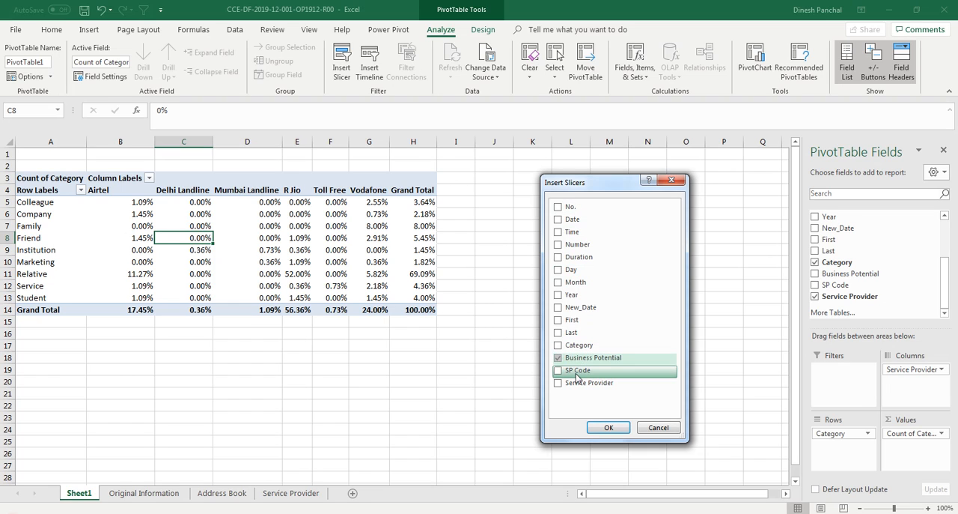
pyautogui.click(608, 427)
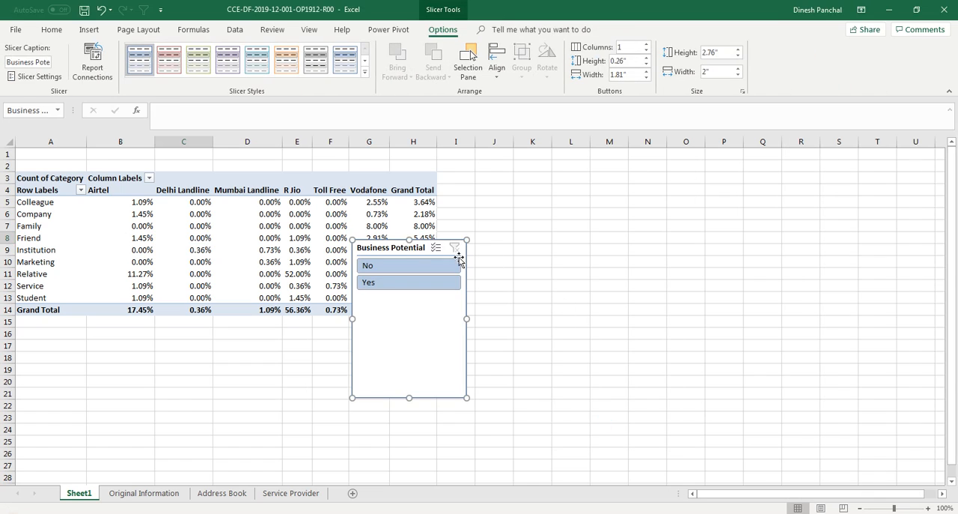
pyautogui.moveTo(417, 250); pyautogui.dragTo(548, 174)
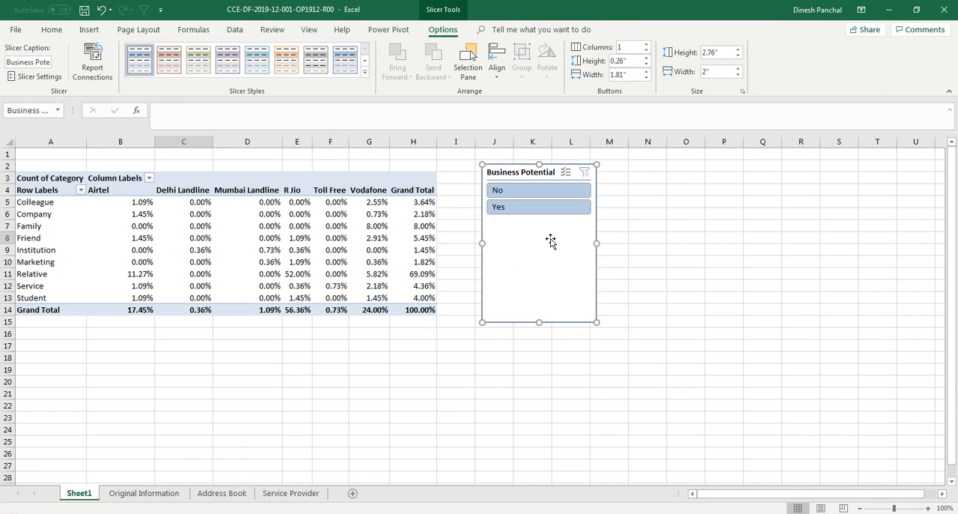
# Step: Filter the PivotTable with the slicer to Business Potential No, and switch the selection to Yes
pyautogui.click(507, 193)
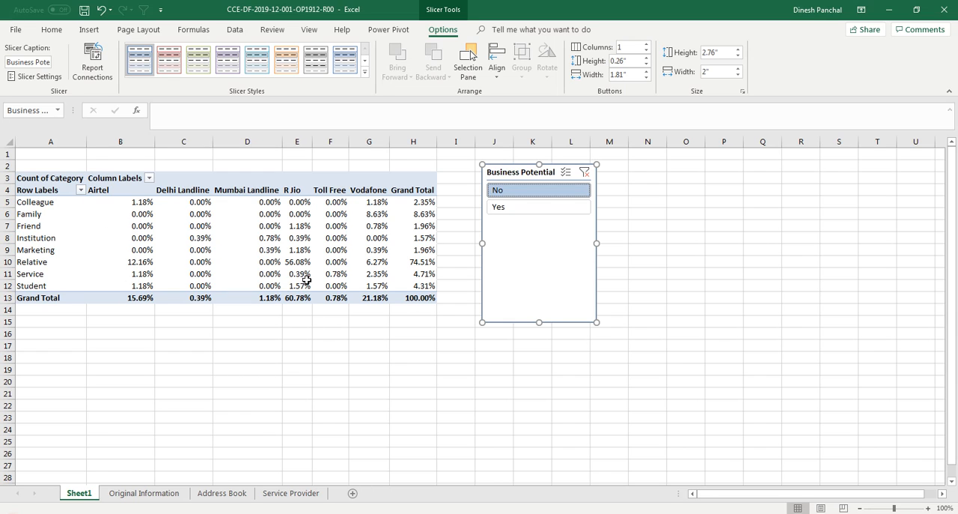
pyautogui.moveTo(316, 260)
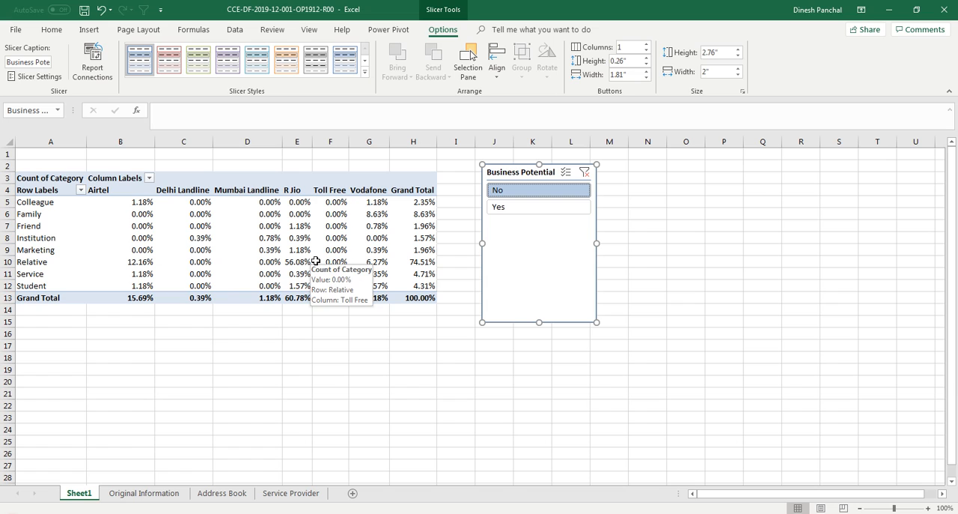
pyautogui.click(519, 211)
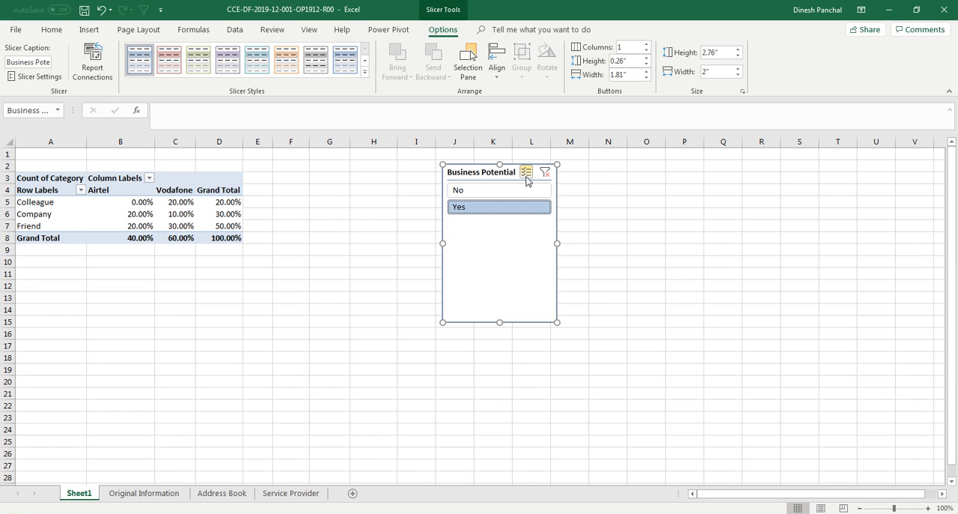
# Step: Remove the Business Potential slicer and add the Business Potential field to the PivotTable as a report filter
pyautogui.rightClick(500, 173)
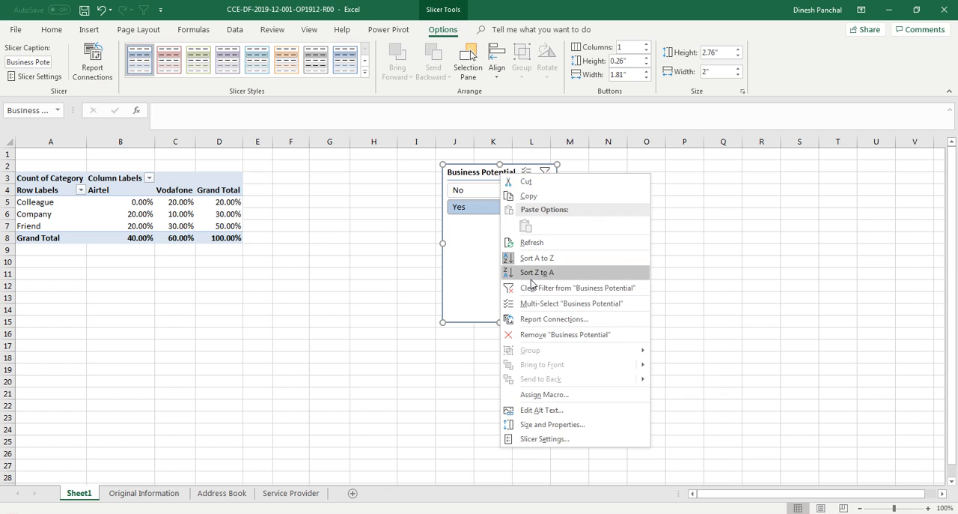
pyautogui.click(544, 336)
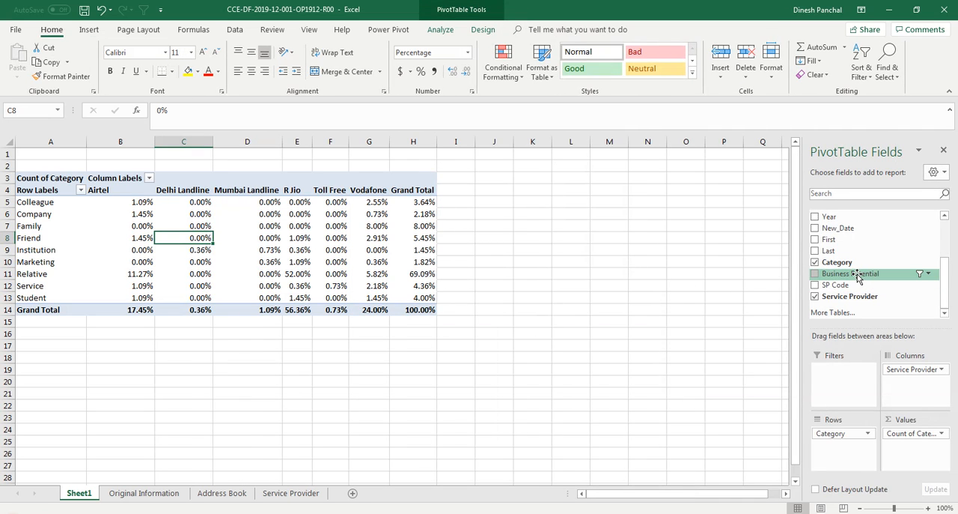
pyautogui.moveTo(854, 277); pyautogui.dragTo(827, 378)
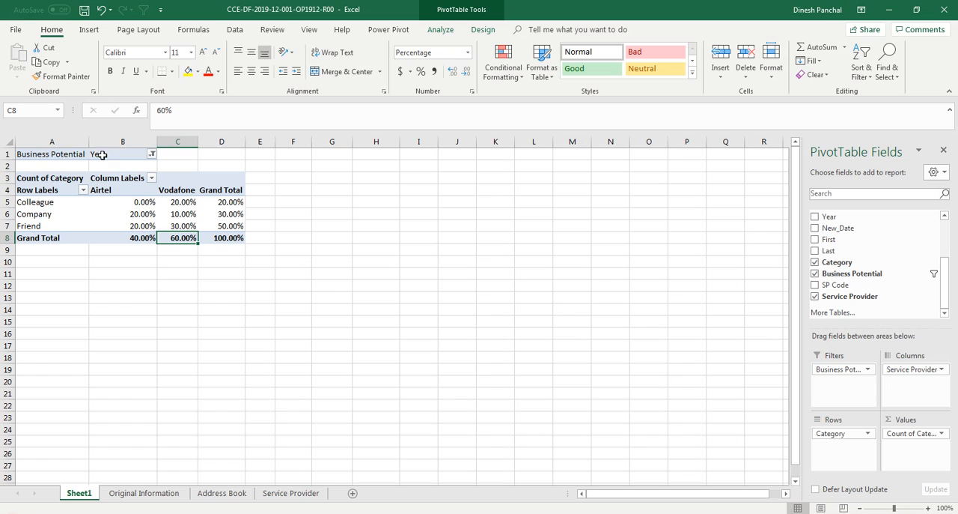
# Step: Set the Business Potential report filter to include all items
pyautogui.click(152, 155)
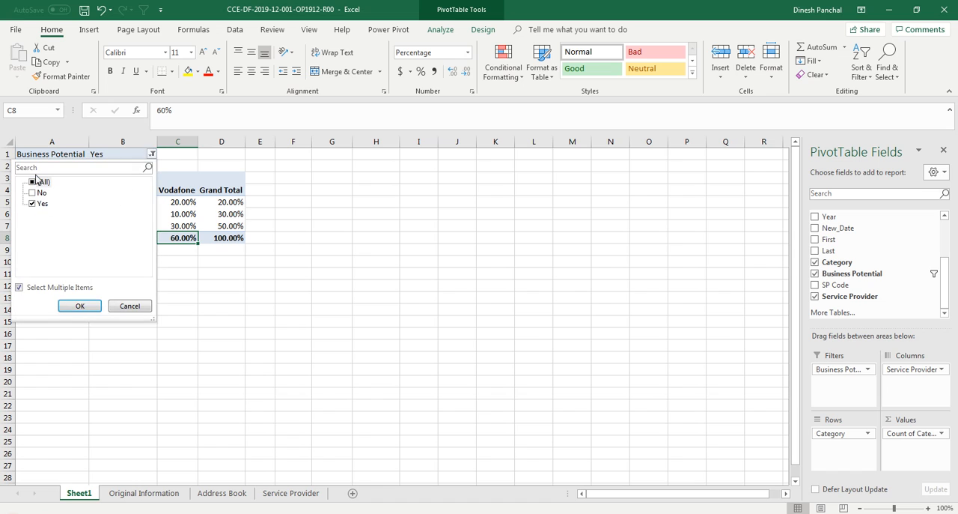
pyautogui.click(32, 183)
pyautogui.click(79, 305)
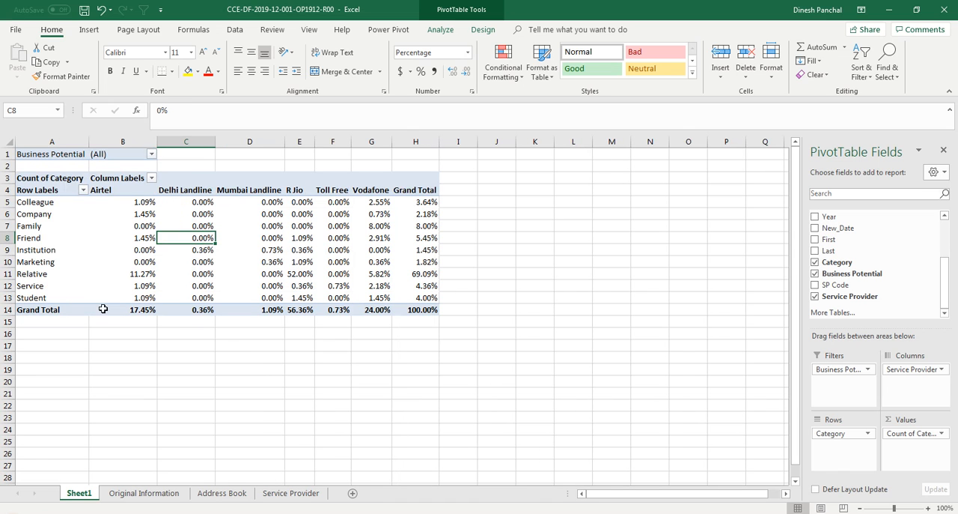
# Step: Restrict the Business Potential report filter to No, and switch it to Yes
pyautogui.click(152, 154)
pyautogui.click(32, 182)
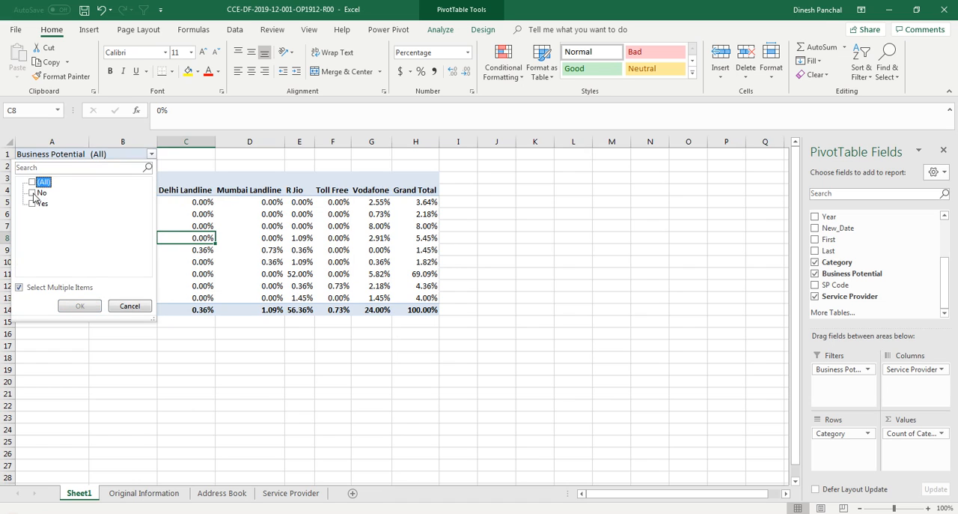
pyautogui.click(32, 193)
pyautogui.click(80, 305)
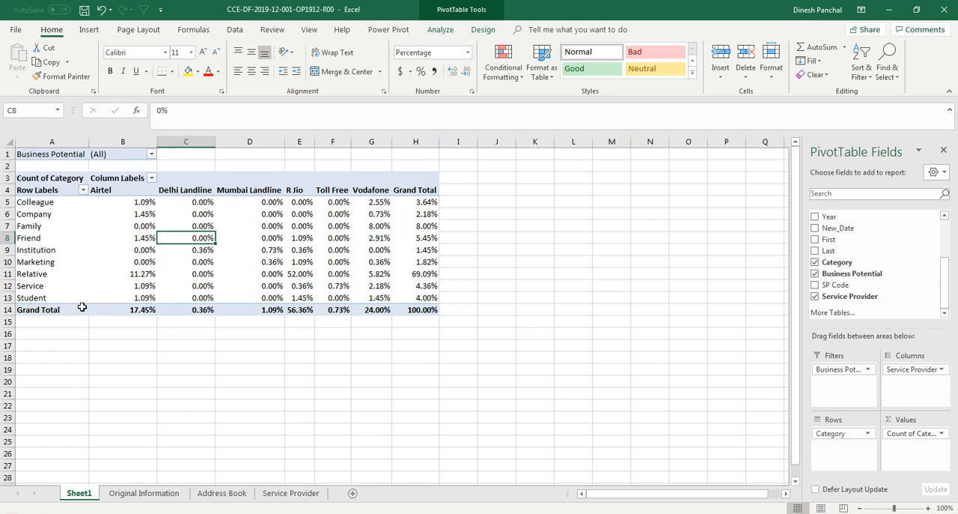
pyautogui.click(152, 154)
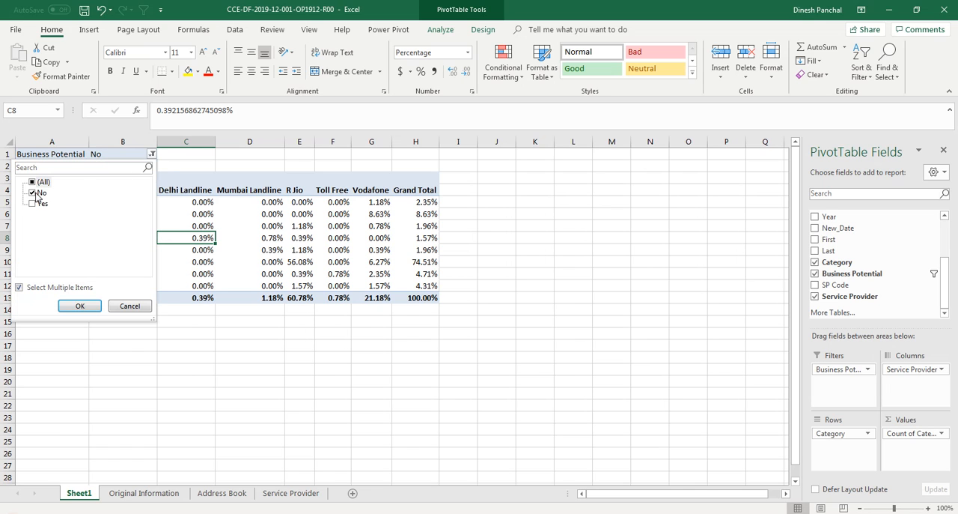
pyautogui.click(33, 193)
pyautogui.click(33, 204)
pyautogui.click(80, 305)
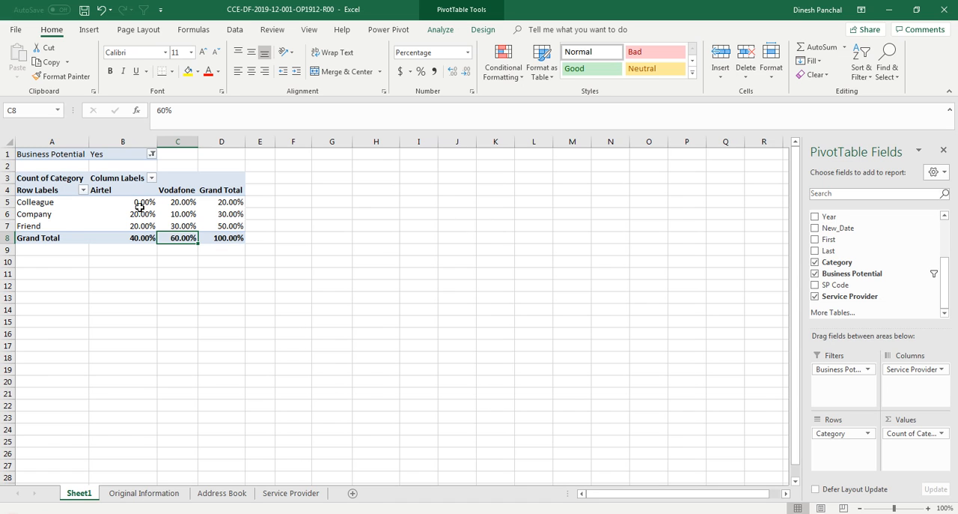
# Step: Reset the Business Potential report filter to All and remove the field from the PivotTable's filters
pyautogui.click(151, 153)
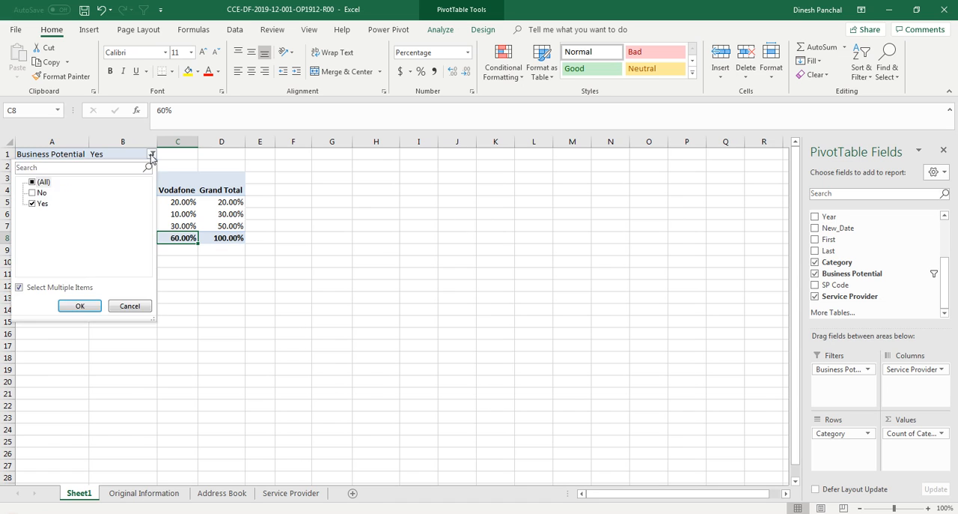
pyautogui.click(33, 182)
pyautogui.click(80, 305)
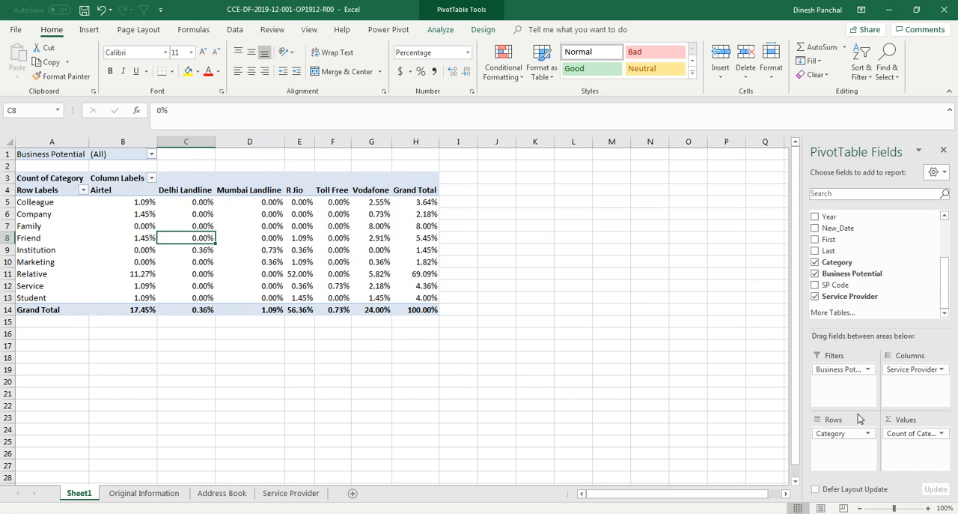
pyautogui.moveTo(833, 369); pyautogui.dragTo(868, 259)
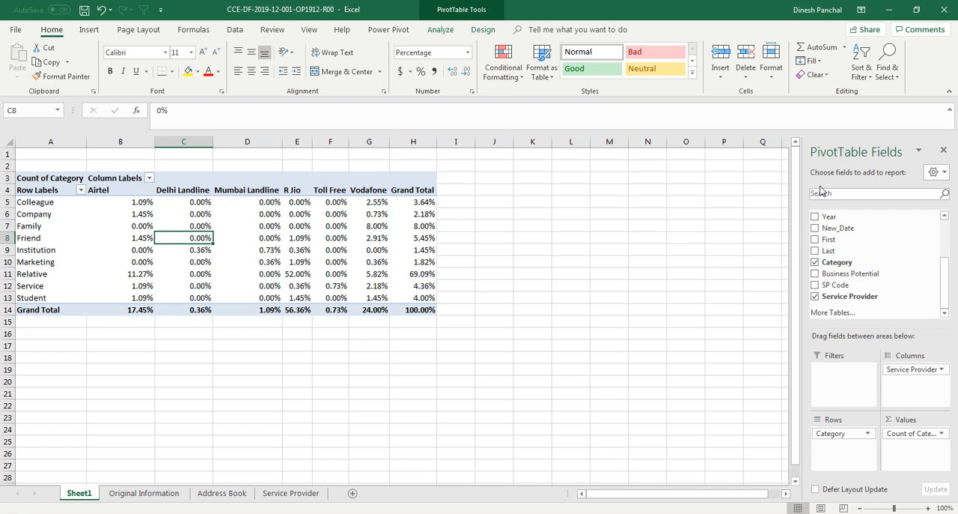
# Step: Show the Count of Category values as plain counts with No Calculation
pyautogui.rightClick(199, 251)
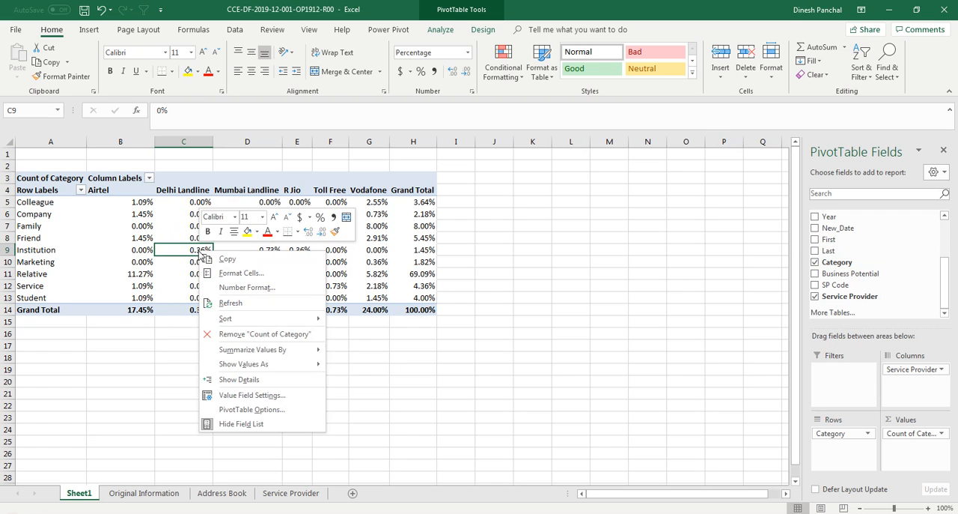
pyautogui.click(247, 394)
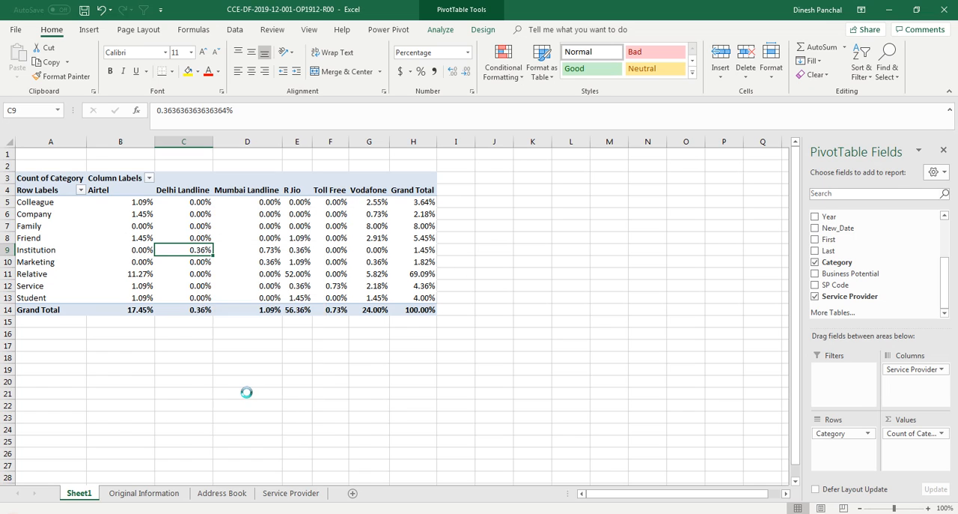
pyautogui.click(244, 347)
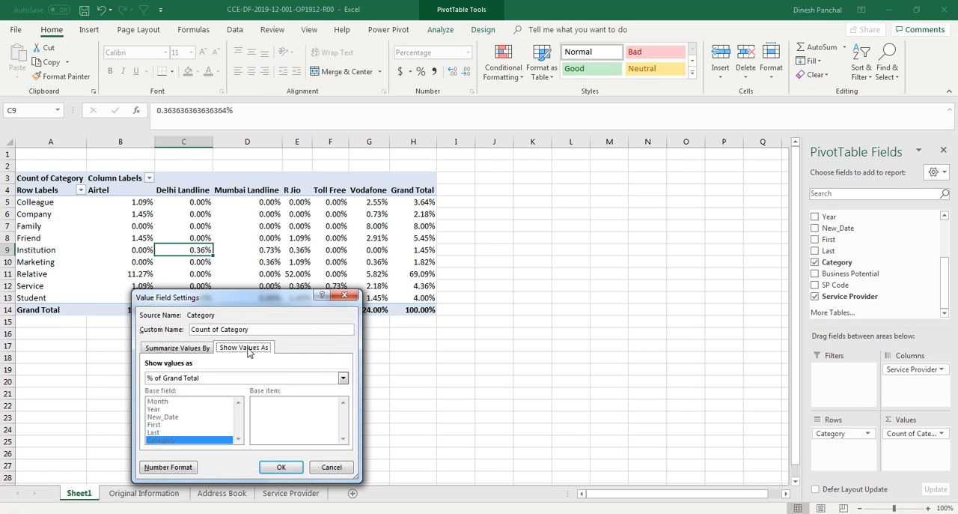
pyautogui.click(217, 378)
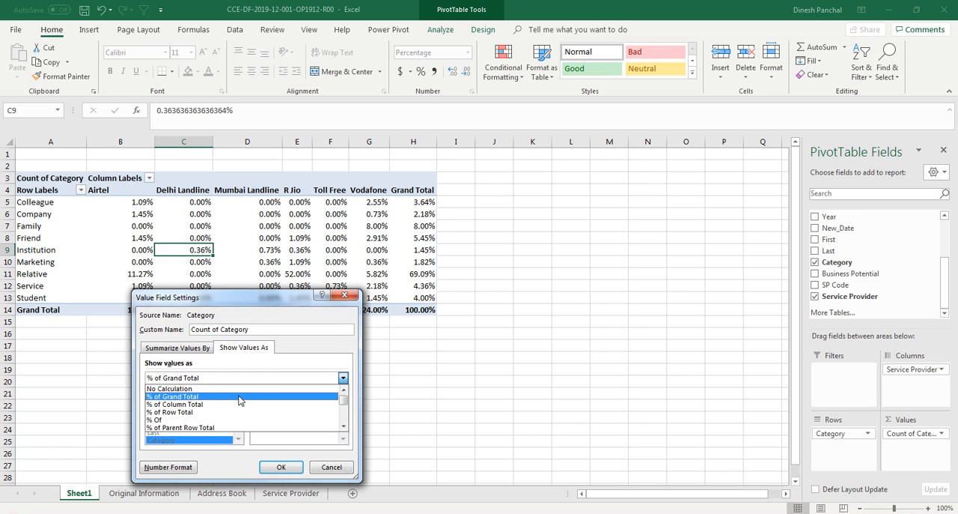
pyautogui.click(232, 389)
pyautogui.click(281, 466)
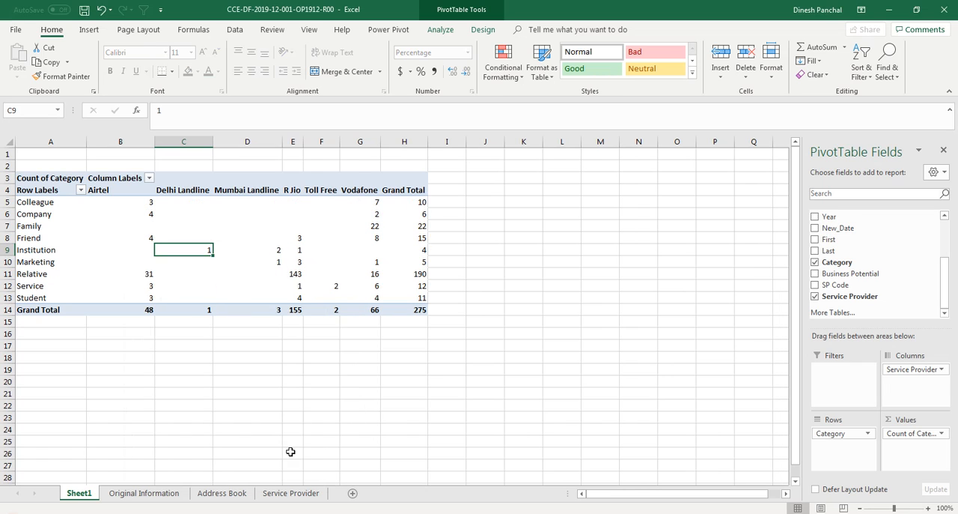
pyautogui.click(235, 273)
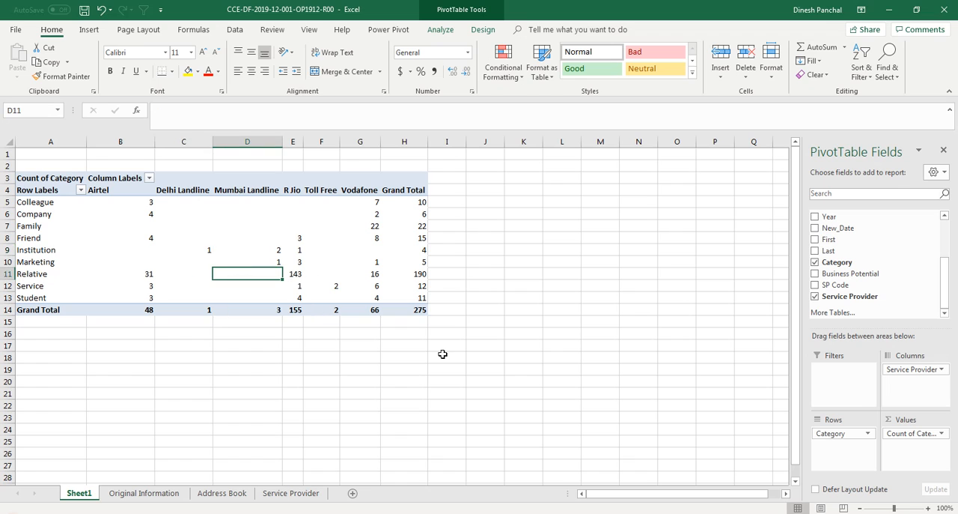
pyautogui.click(421, 311)
pyautogui.click(486, 367)
# Step: Replace Count of Category with the Duration field in the PivotTable's values
pyautogui.click(288, 262)
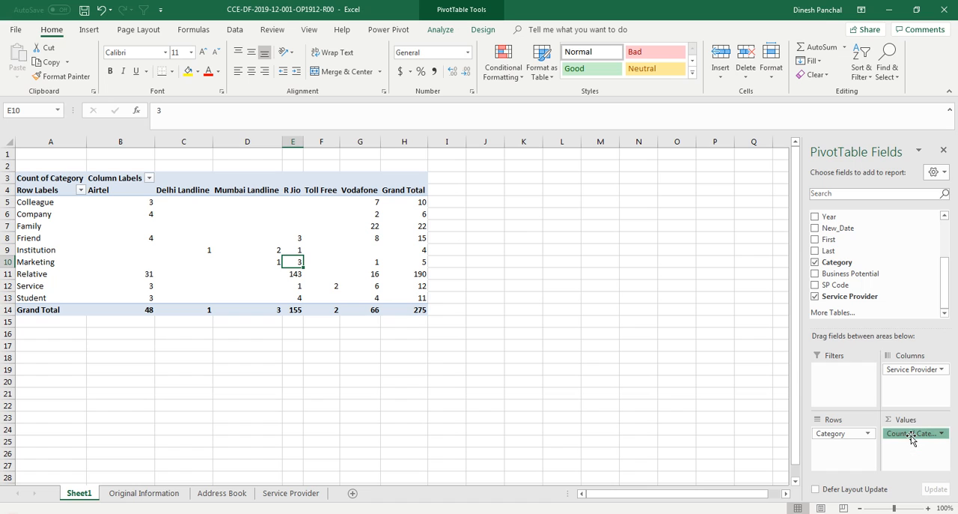
pyautogui.moveTo(912, 440); pyautogui.dragTo(874, 292)
pyautogui.scroll(3, 947, 289)
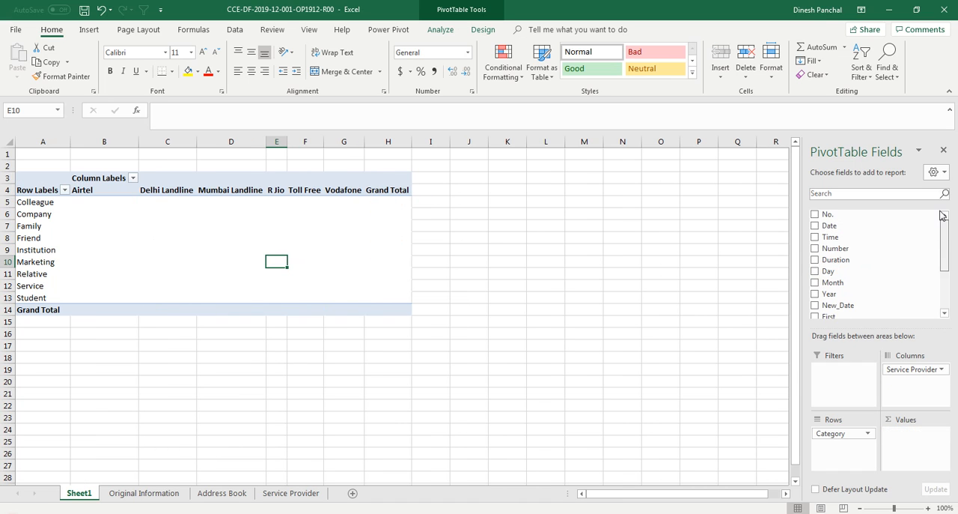
pyautogui.moveTo(829, 225); pyautogui.dragTo(913, 446)
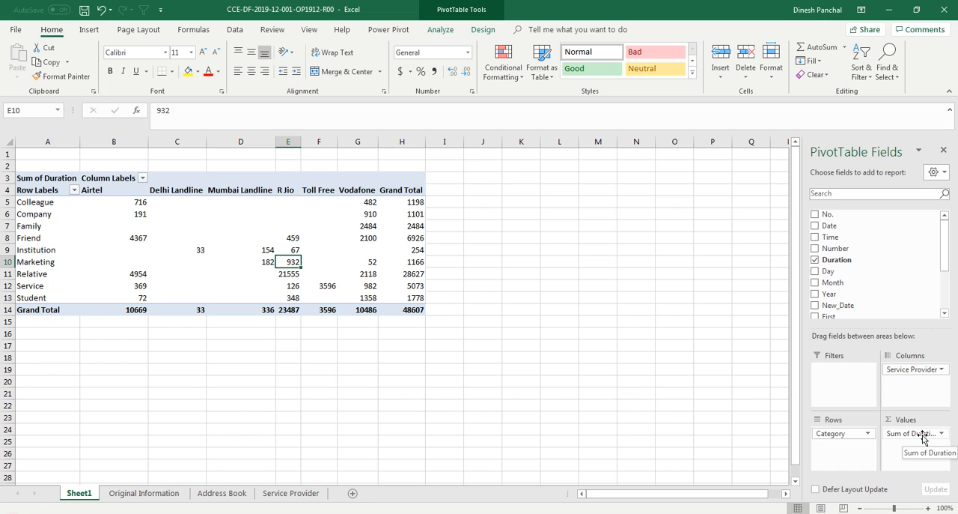
# Step: Summarize the Duration values by Average instead of Sum
pyautogui.rightClick(169, 238)
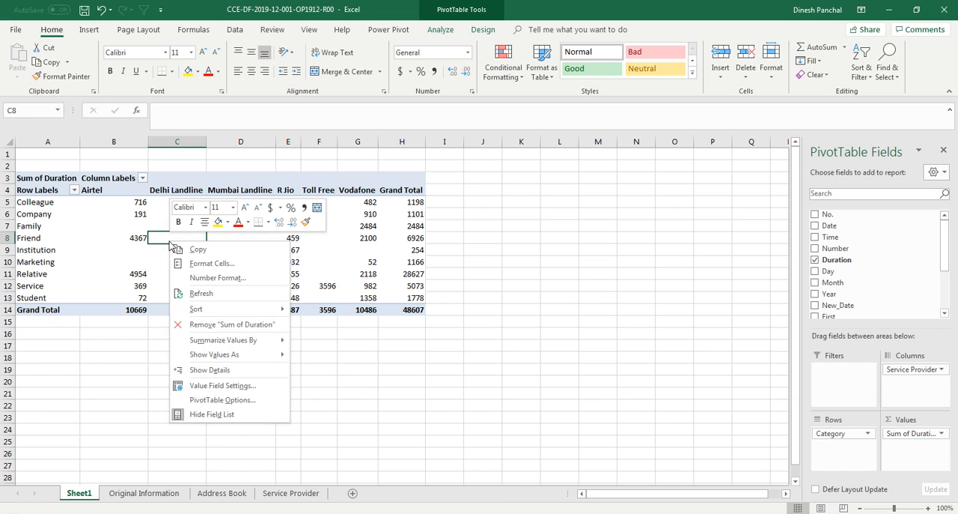
pyautogui.click(233, 385)
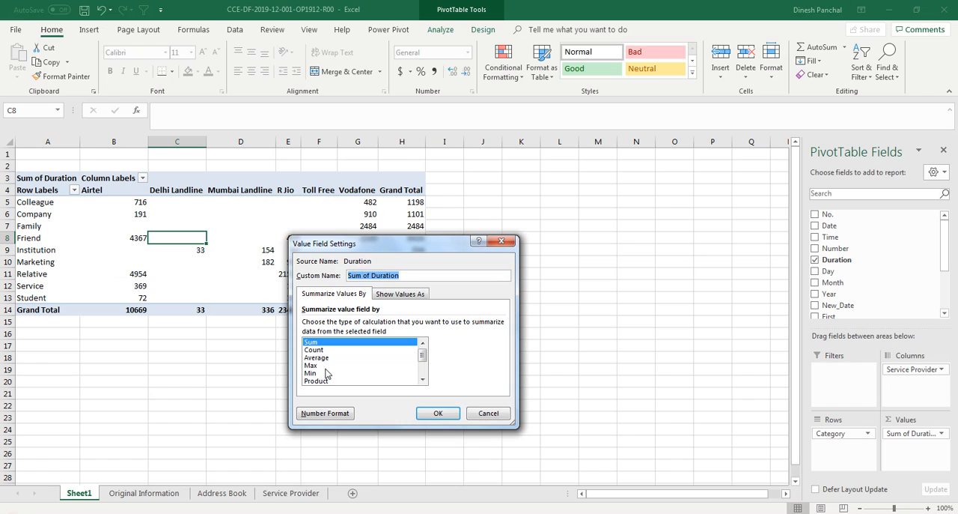
pyautogui.click(322, 357)
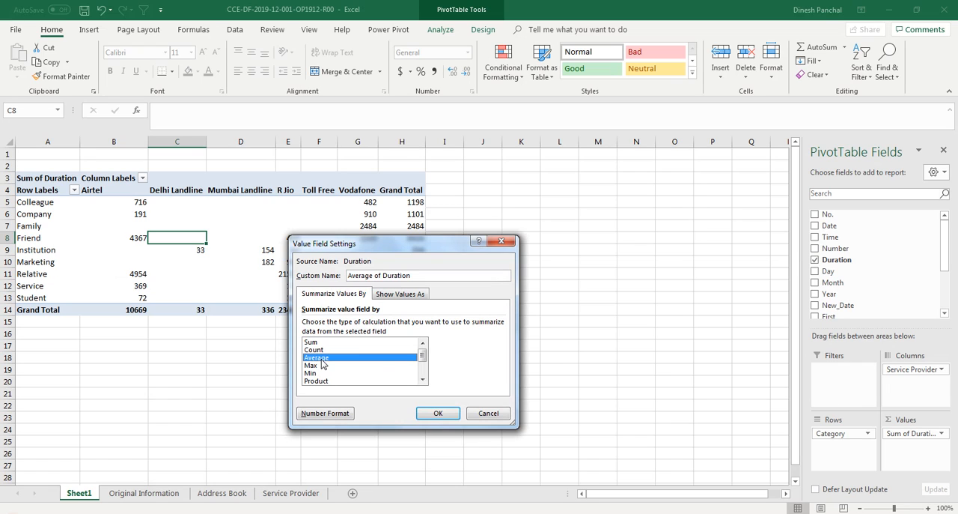
pyautogui.click(435, 414)
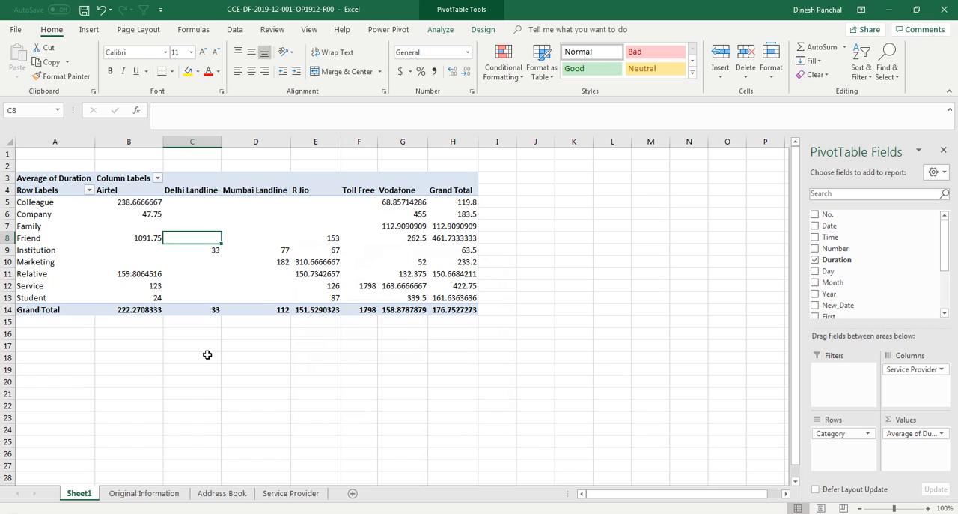
pyautogui.click(210, 264)
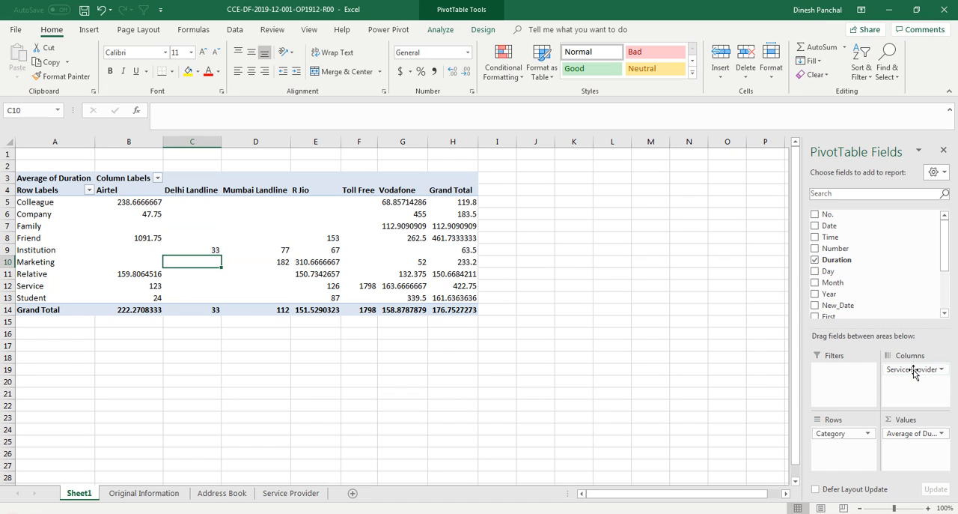
# Step: Replace the Service Provider field with Business Potential in the PivotTable's columns
pyautogui.moveTo(914, 370); pyautogui.dragTo(880, 277)
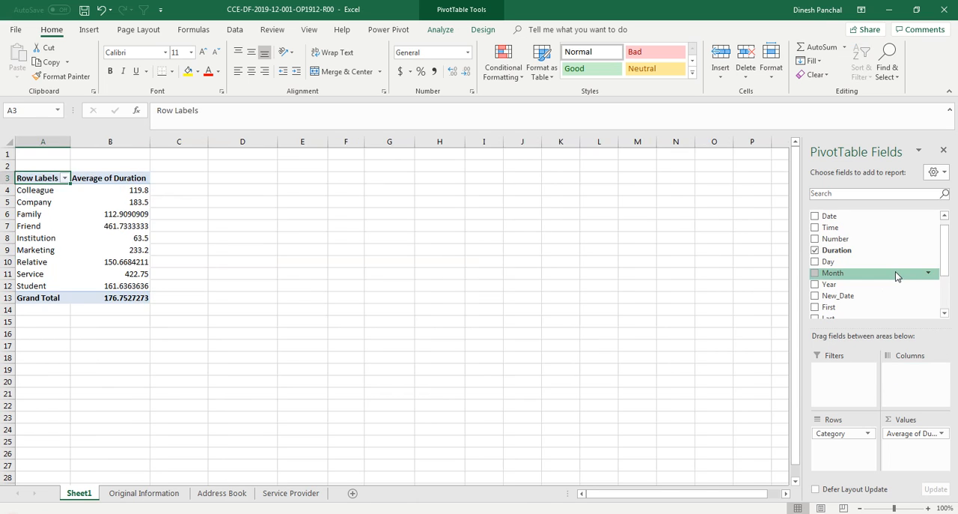
pyautogui.moveTo(946, 255); pyautogui.dragTo(946, 290)
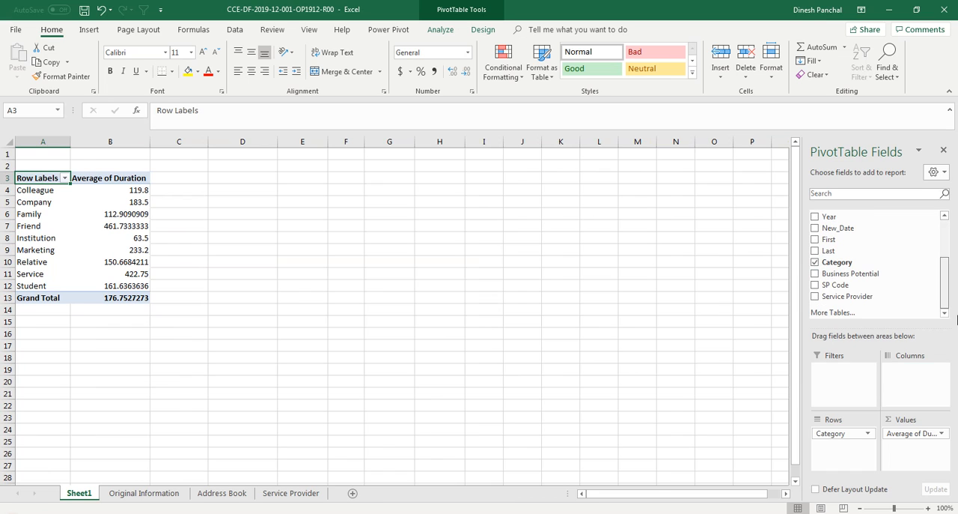
pyautogui.moveTo(851, 279); pyautogui.dragTo(914, 370)
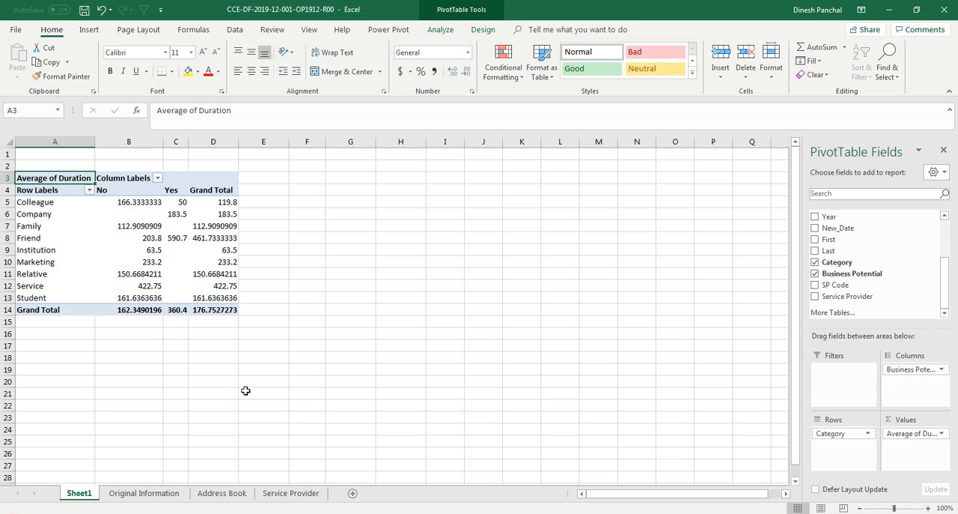
# Step: Examine the average durations in the Business Potential No column and compare the category averages with that column's grand total
pyautogui.click(143, 365)
pyautogui.keyDown('ctrl'); pyautogui.scroll(3, 134, 341); pyautogui.keyUp('ctrl')
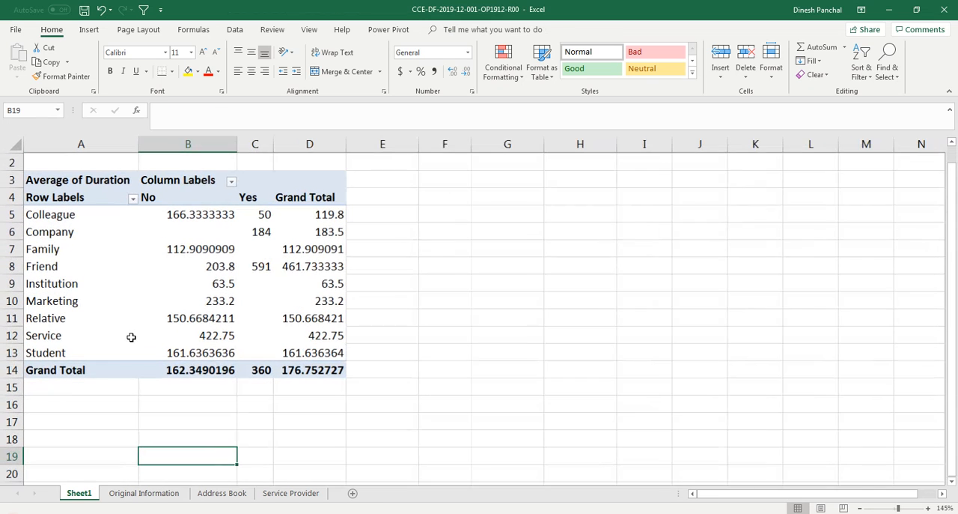
pyautogui.scroll(1, 173, 350)
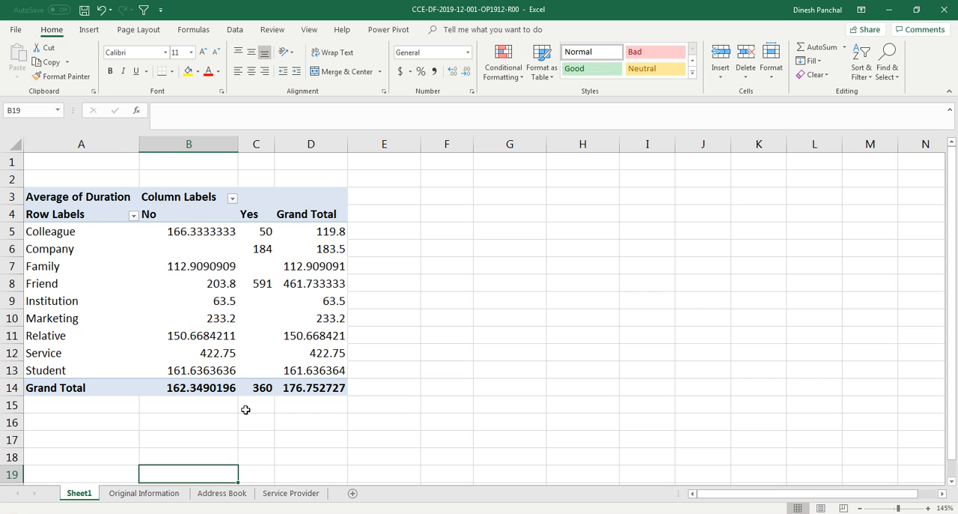
pyautogui.click(199, 389)
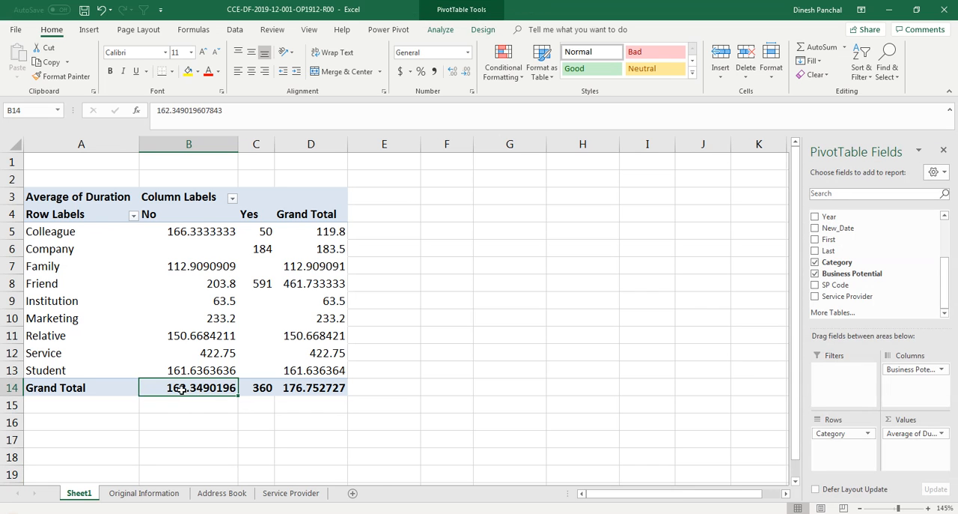
pyautogui.moveTo(188, 389)
pyautogui.moveTo(201, 233); pyautogui.dragTo(219, 370)
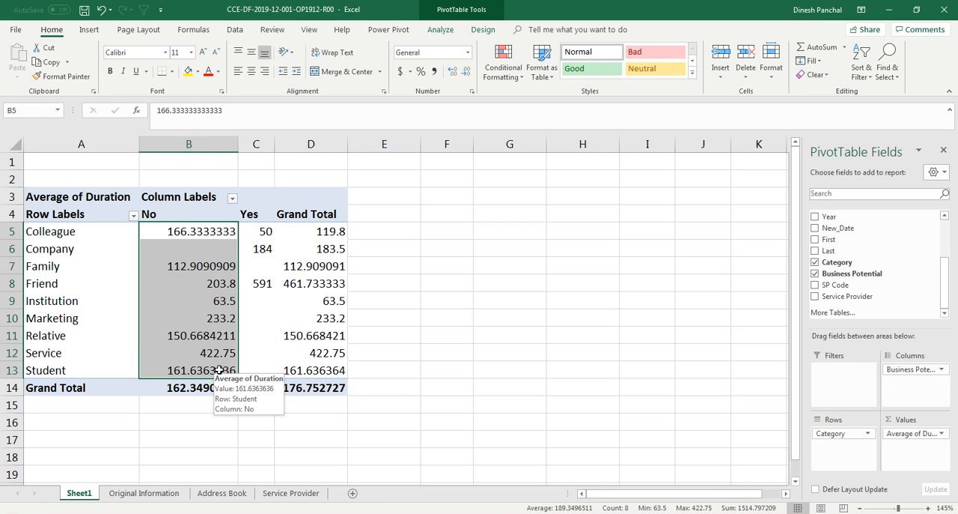
pyautogui.click(213, 406)
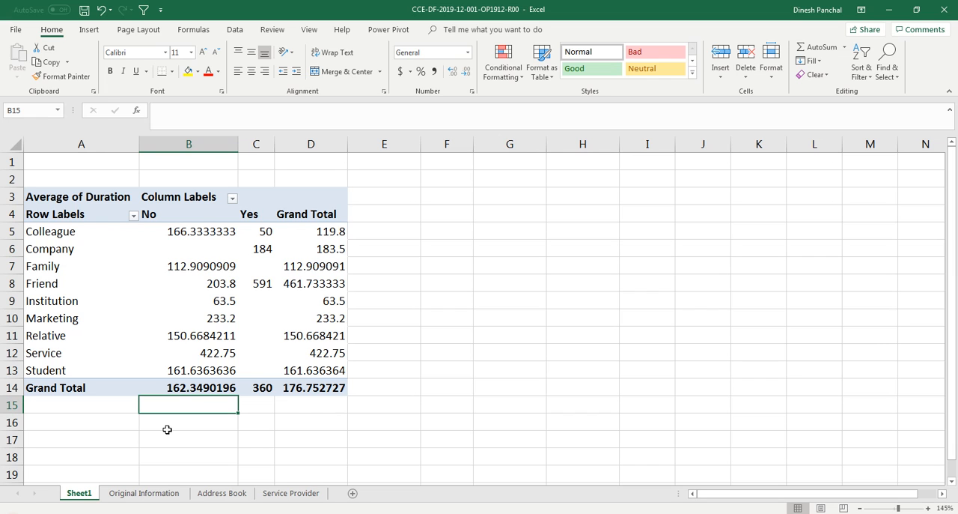
pyautogui.click(183, 390)
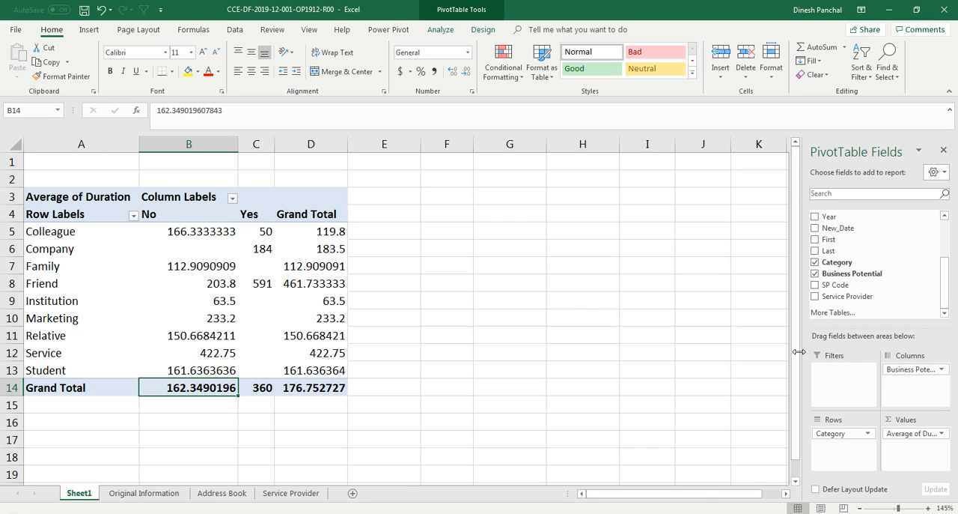
# Step: Widen the PivotTable Fields pane and highlight the Colleague row's grand total cell with a yellow fill
pyautogui.moveTo(798, 352); pyautogui.dragTo(728, 352)
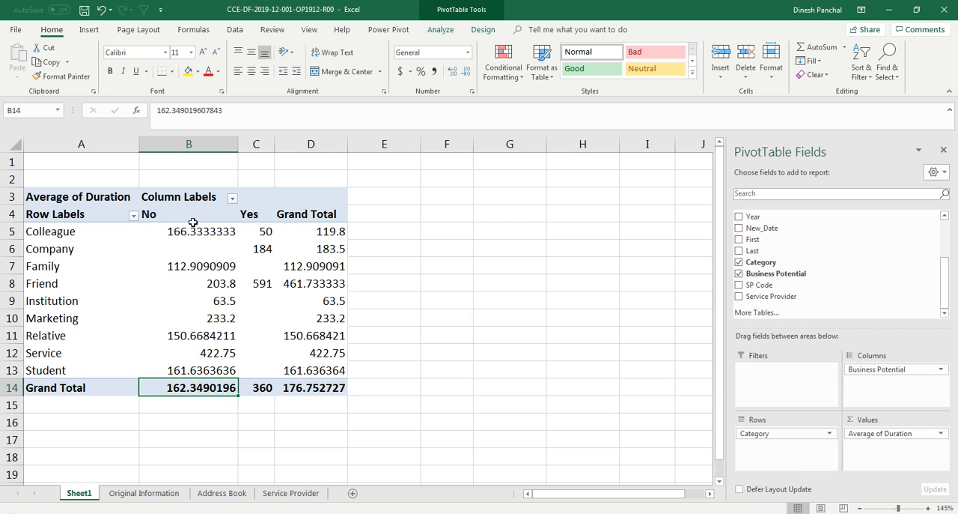
pyautogui.moveTo(180, 386)
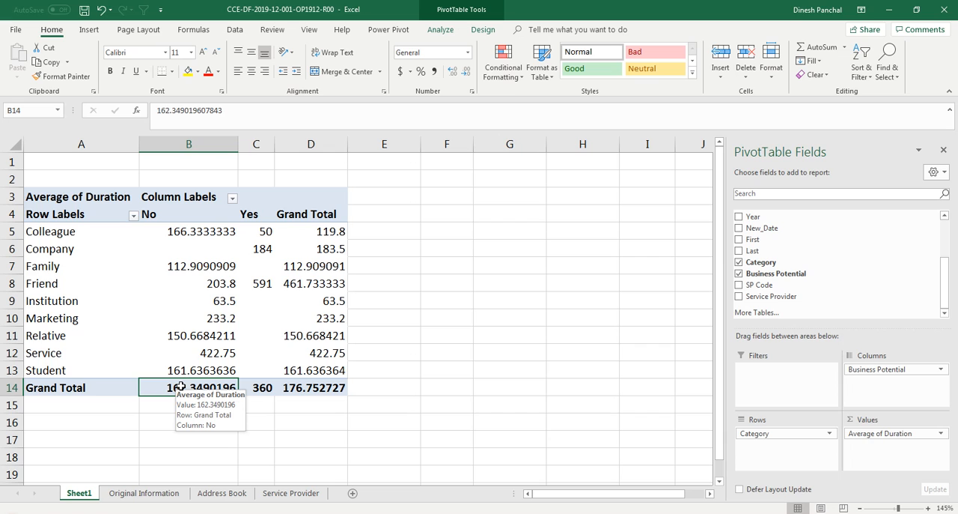
pyautogui.moveTo(179, 363)
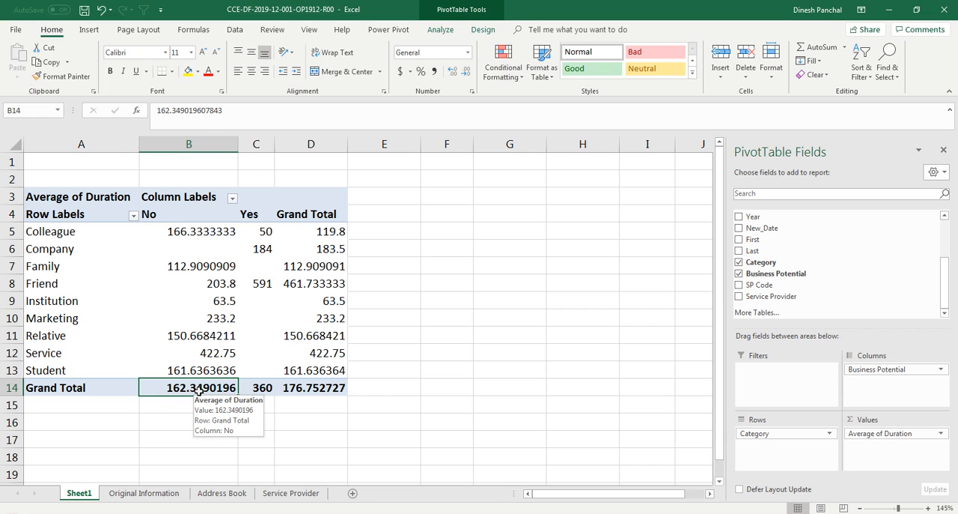
pyautogui.click(323, 232)
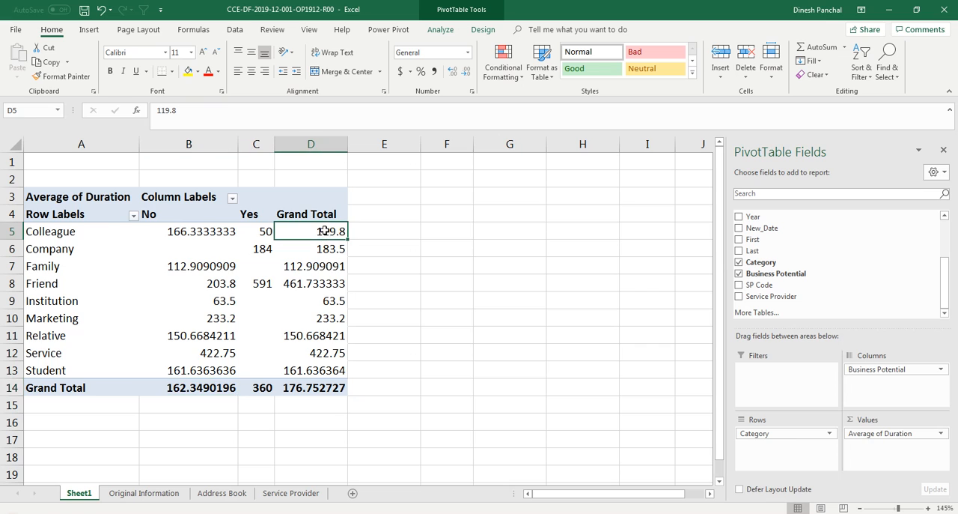
pyautogui.click(188, 71)
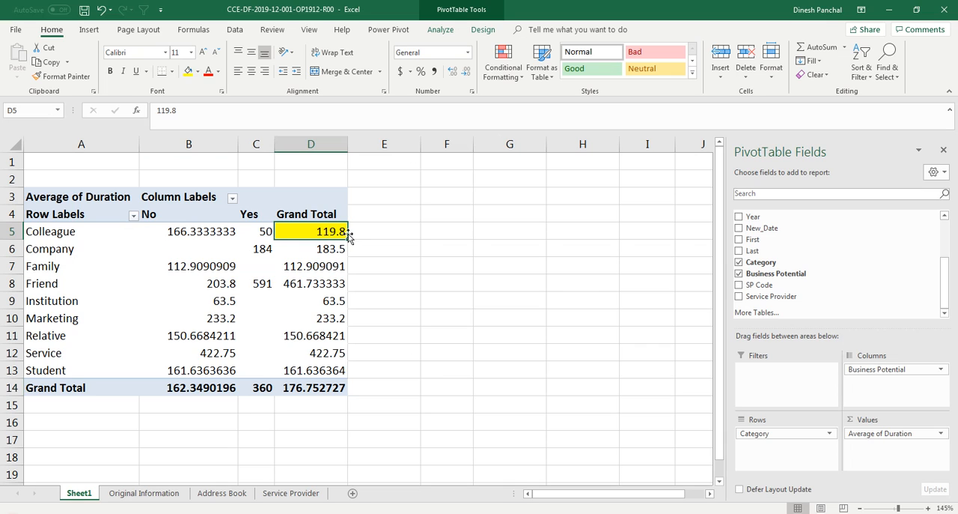
# Step: Extract the records behind the Colleague grand total to a new sheet, check their category and business potential, and return to the PivotTable
pyautogui.moveTo(331, 231)
pyautogui.doubleClick(307, 232)
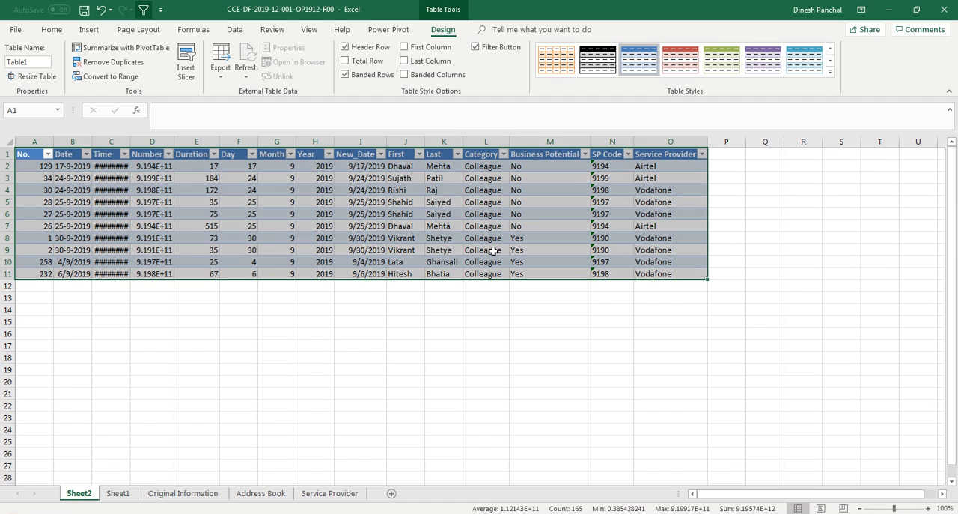
pyautogui.moveTo(493, 166); pyautogui.dragTo(513, 277)
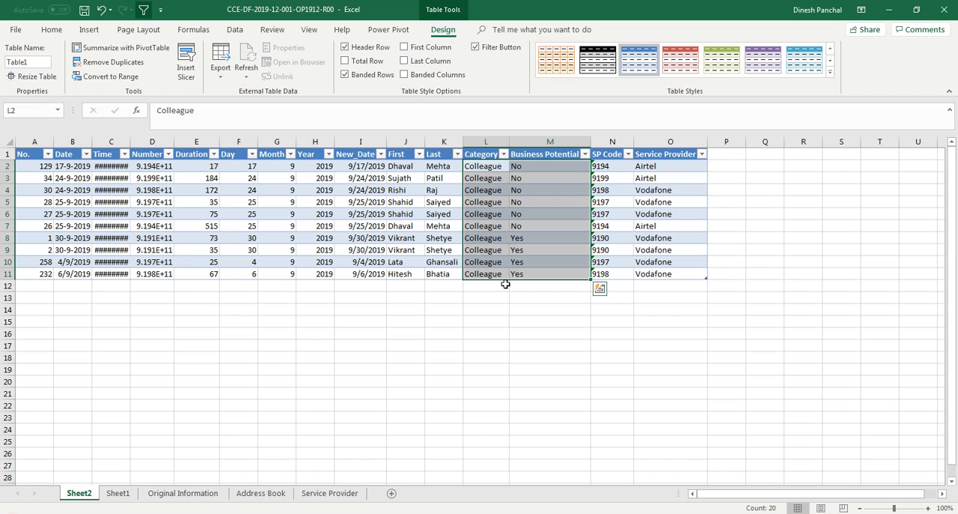
pyautogui.click(118, 492)
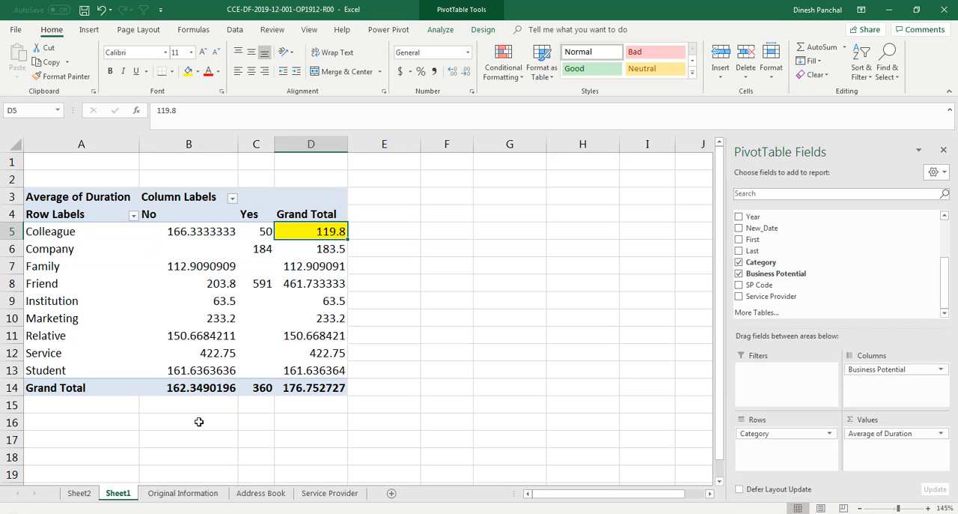
# Step: Extract the records behind the Friend average under No to a new sheet, check their category, business potential and durations, and return to Sheet1
pyautogui.click(217, 284)
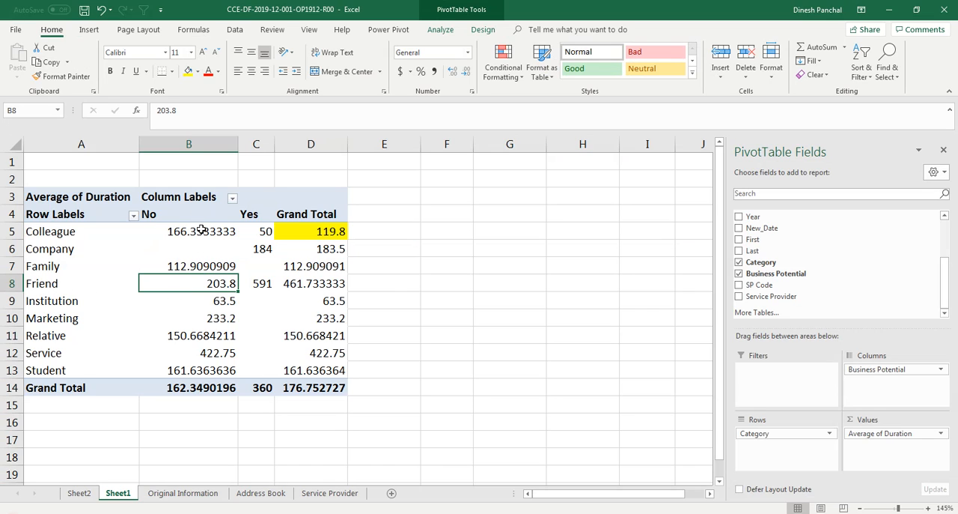
pyautogui.doubleClick(215, 285)
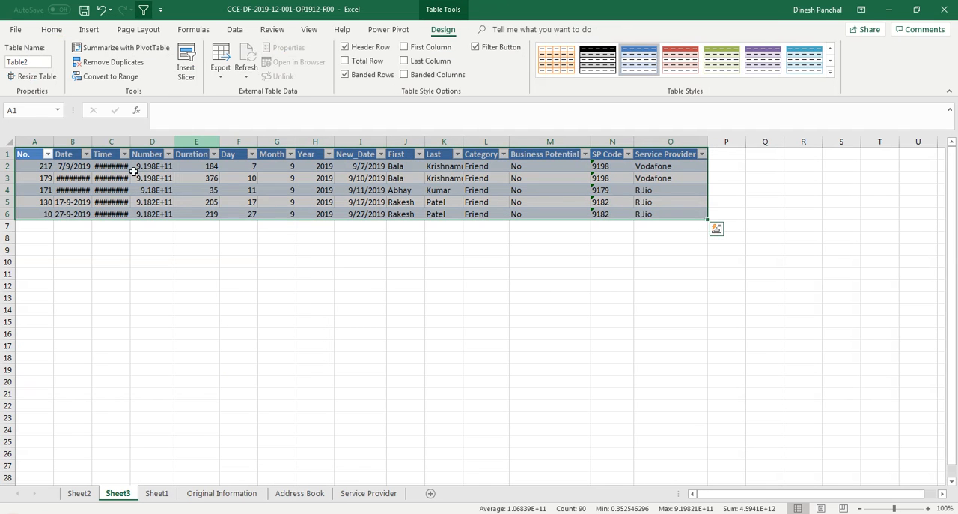
pyautogui.moveTo(485, 170); pyautogui.dragTo(492, 214)
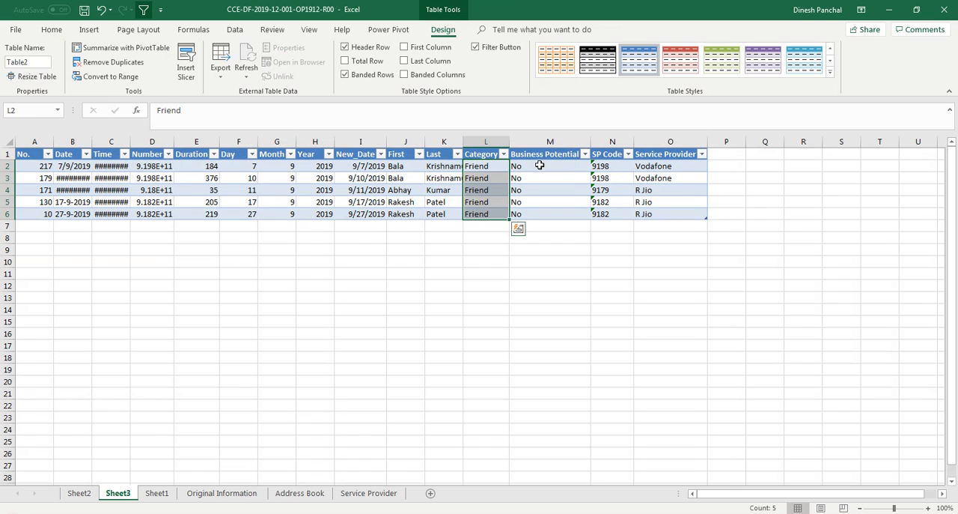
pyautogui.moveTo(539, 166); pyautogui.dragTo(541, 215)
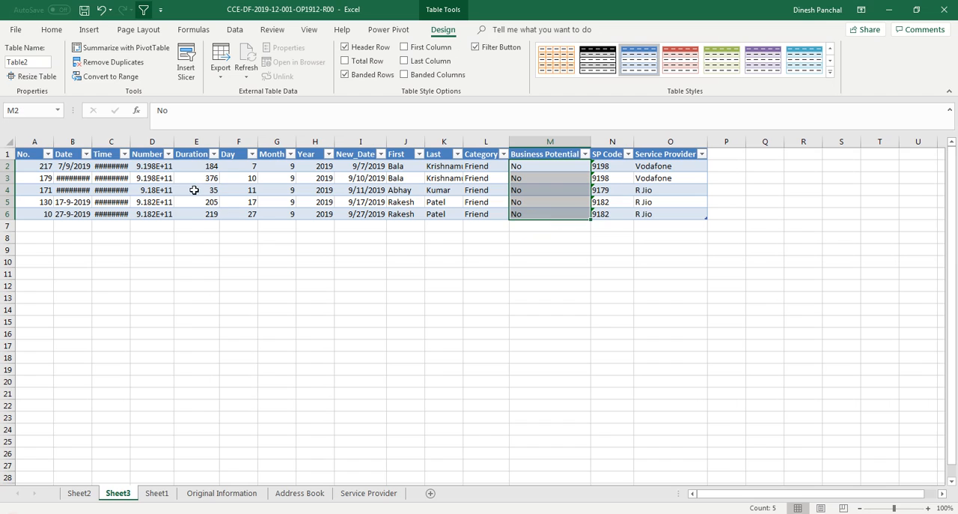
pyautogui.moveTo(198, 167); pyautogui.dragTo(197, 214)
pyautogui.hotkey('ctrl', 'q')
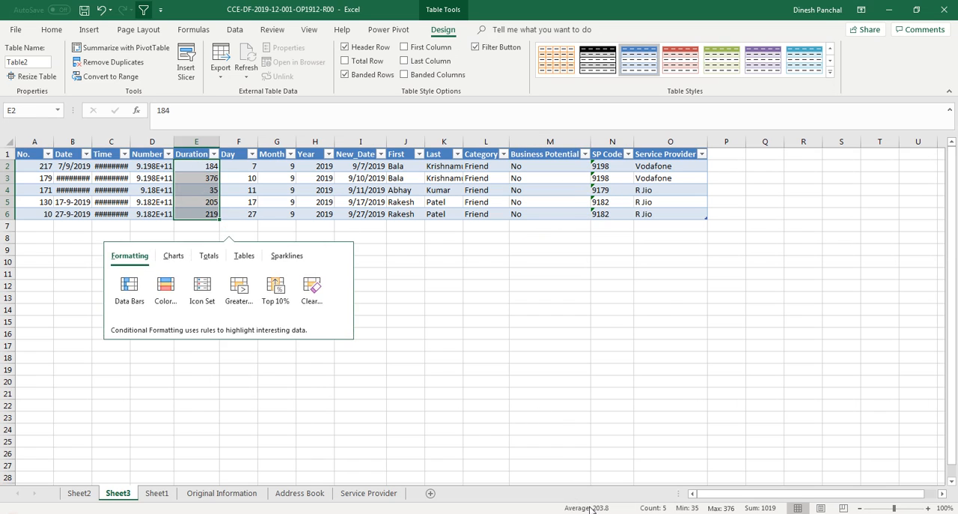
pyautogui.click(157, 493)
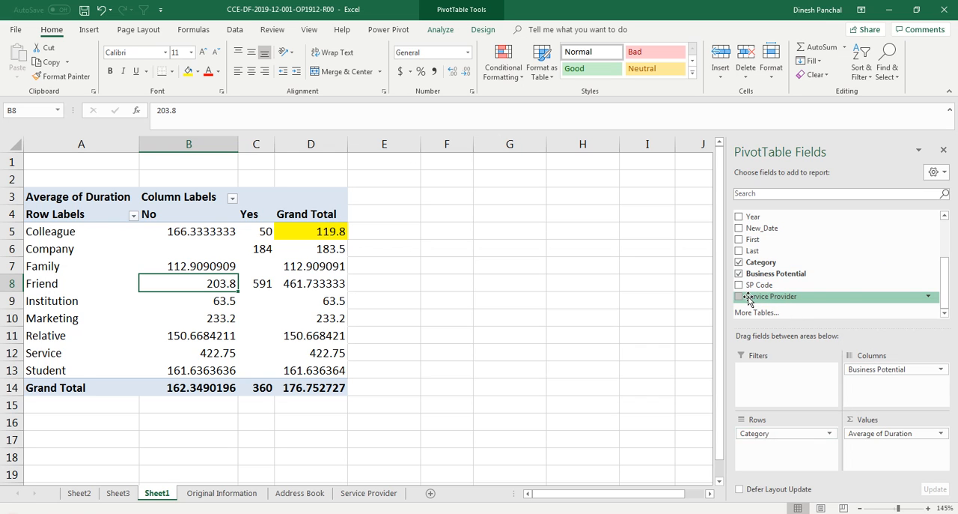
# Step: Add the Service Provider field beneath Category in the PivotTable's rows and inspect Friend's R Jio average under No
pyautogui.moveTo(746, 299); pyautogui.dragTo(778, 453)
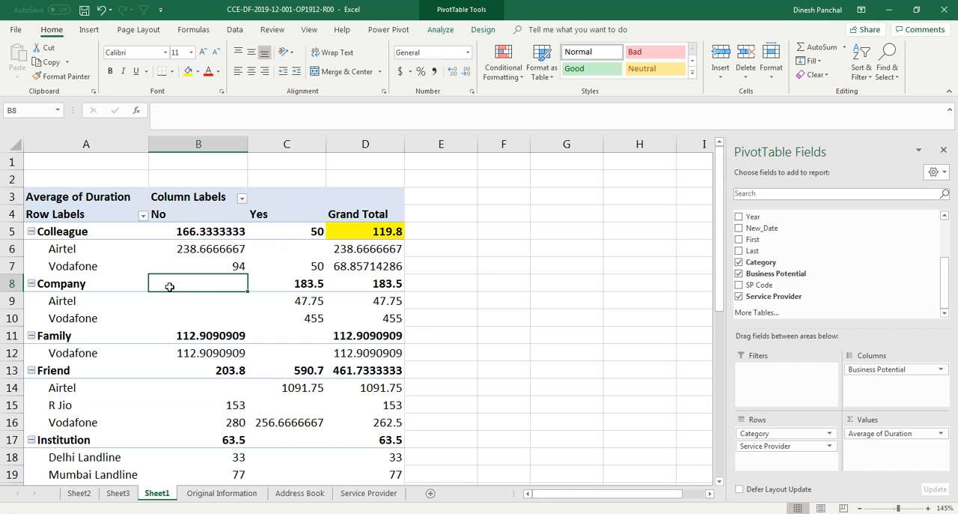
pyautogui.scroll(-1, 166, 316)
pyautogui.scroll(-2, 165, 316)
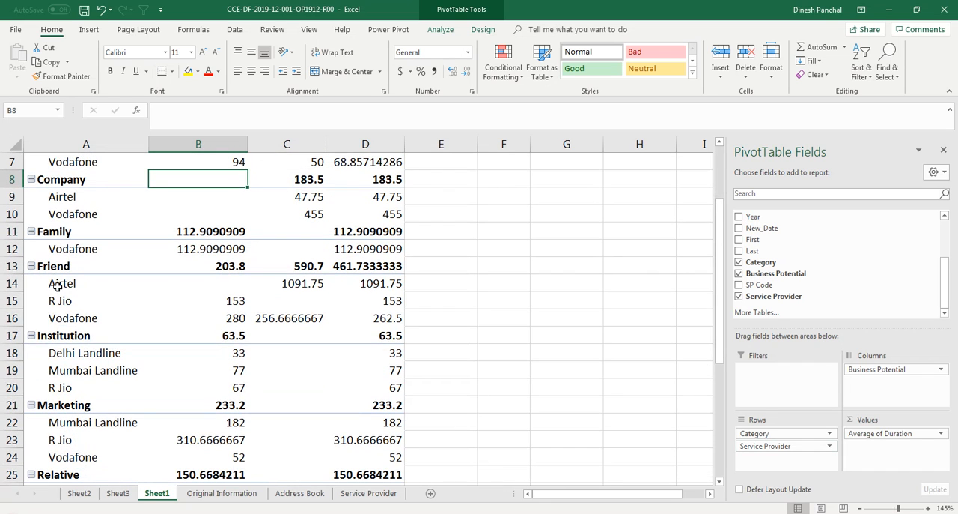
pyautogui.scroll(2, 212, 258)
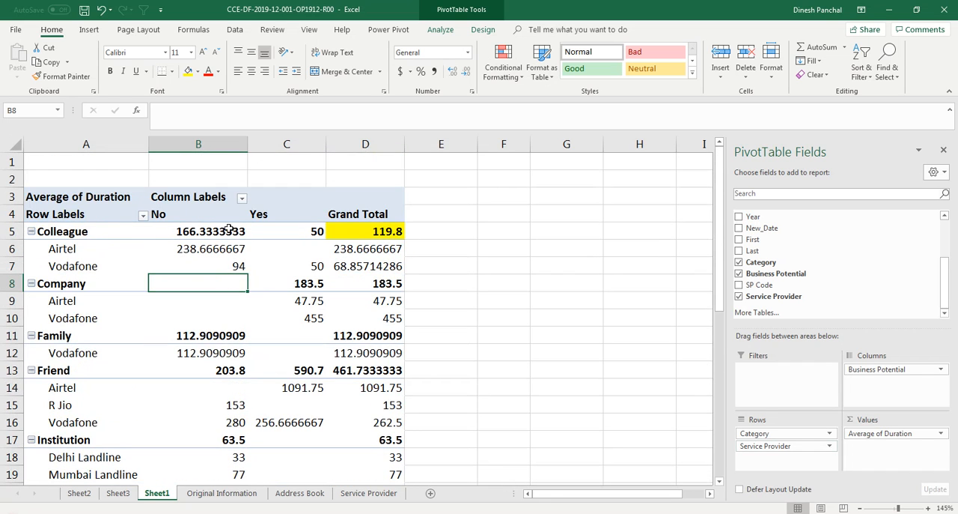
pyautogui.click(238, 404)
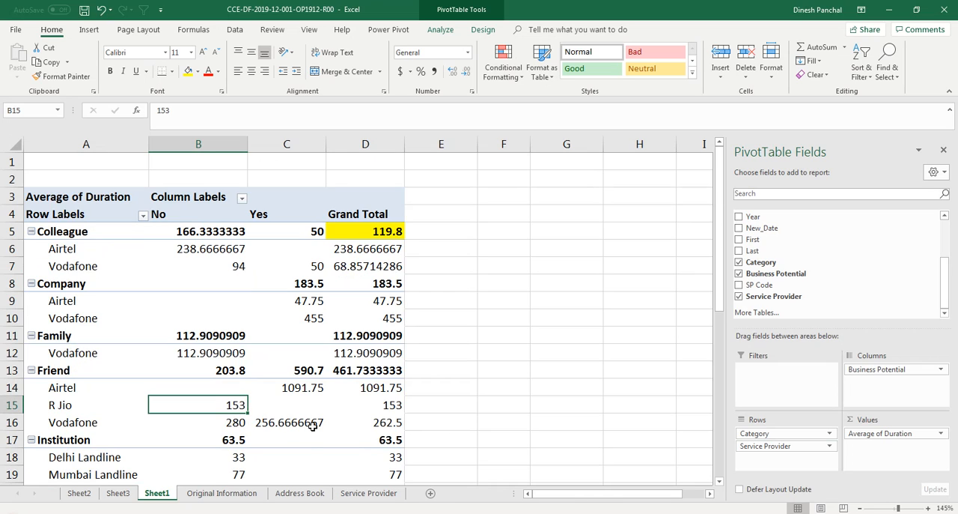